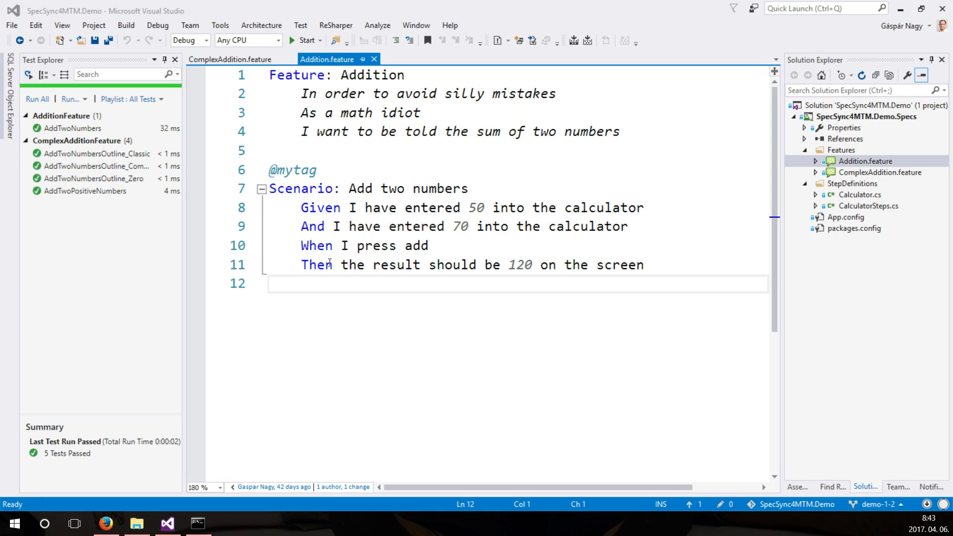
Step: Open ComplexAddition.feature beside Addition.feature, then bring up the VSTS project backlog in Firefox
{"action": "double_click", "coordinate": [869, 172]}
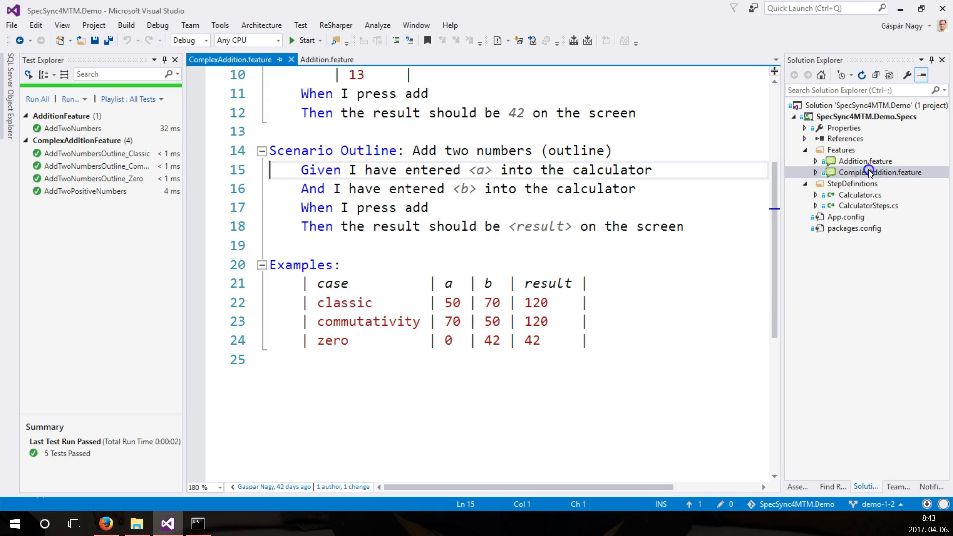
{"action": "scroll", "coordinate": [623, 303], "scroll_direction": "up", "scroll_amount": 3}
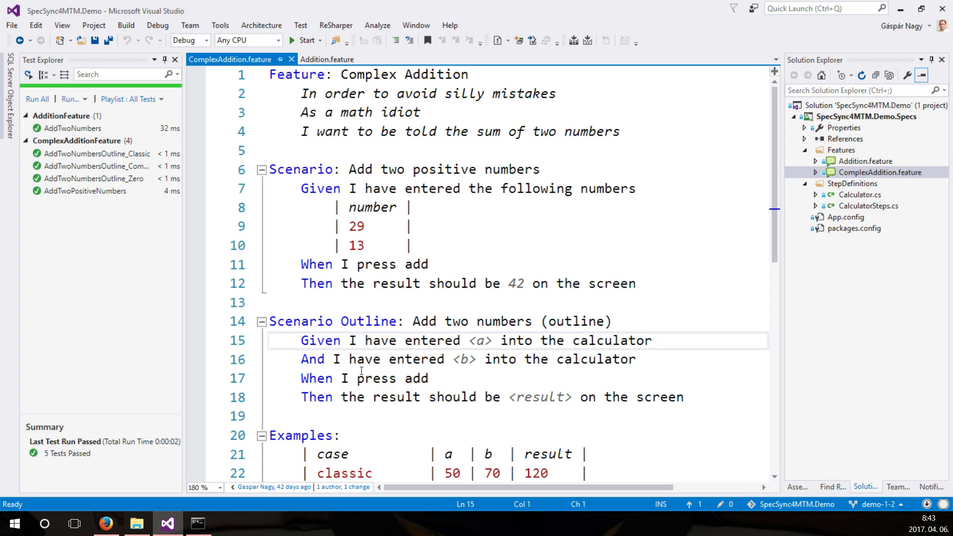
{"action": "left_click", "coordinate": [104, 528]}
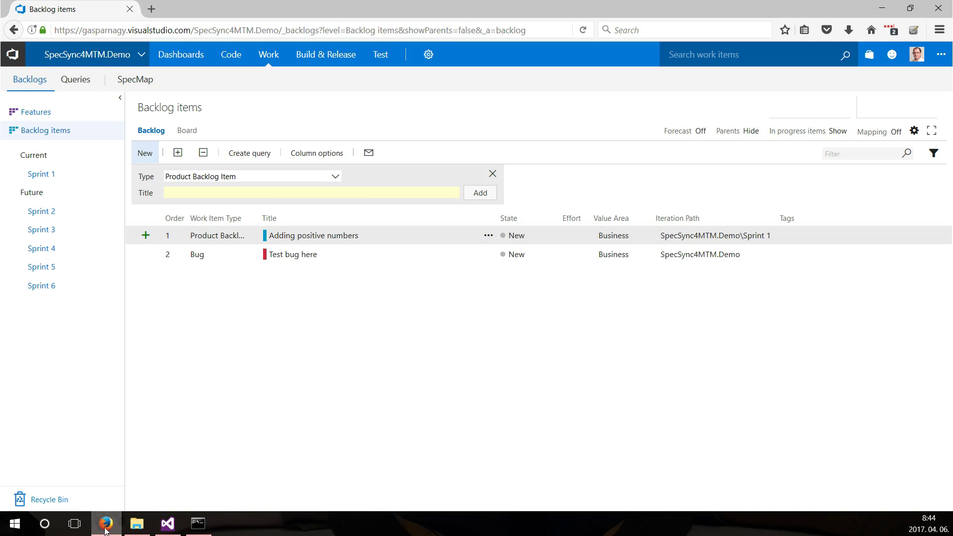
Step: Check that TestPlan1's Suite1 in the VSTS Test hub is still empty, then return to Visual Studio
{"action": "left_click", "coordinate": [389, 49]}
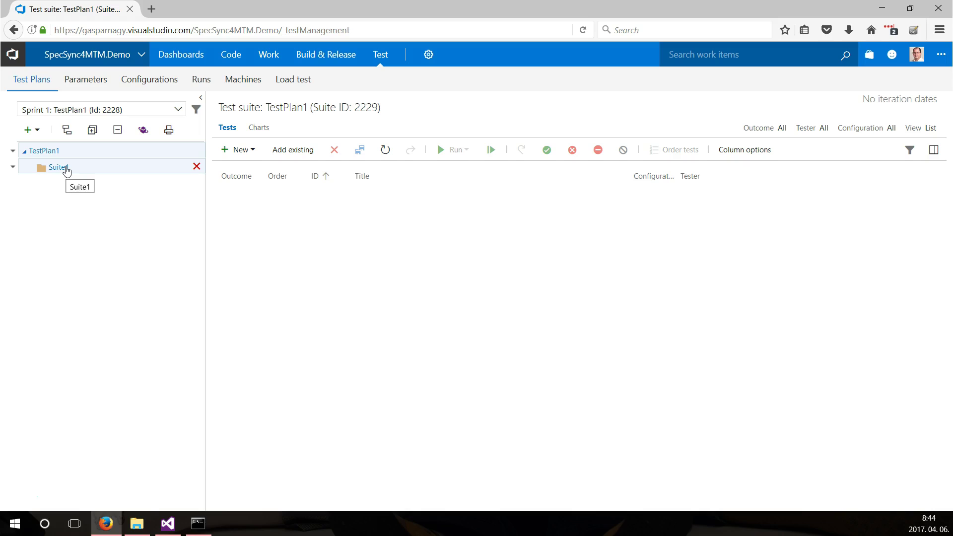
{"action": "key", "text": "alt+Tab"}
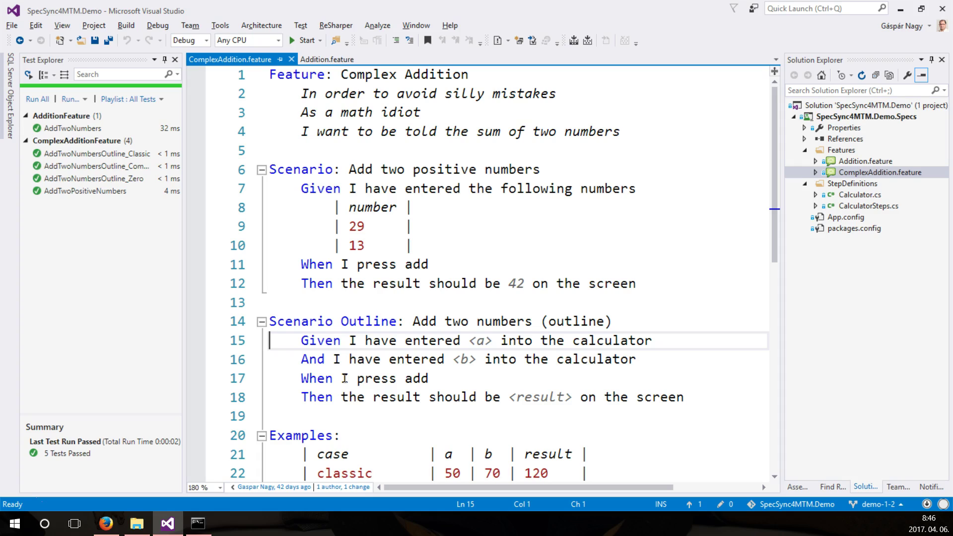
Step: Install the SpecSync.MTM 1.2.0 NuGet package into SpecSync4MTM.Demo.Specs
{"action": "right_click", "coordinate": [842, 144]}
{"action": "left_click", "coordinate": [762, 207]}
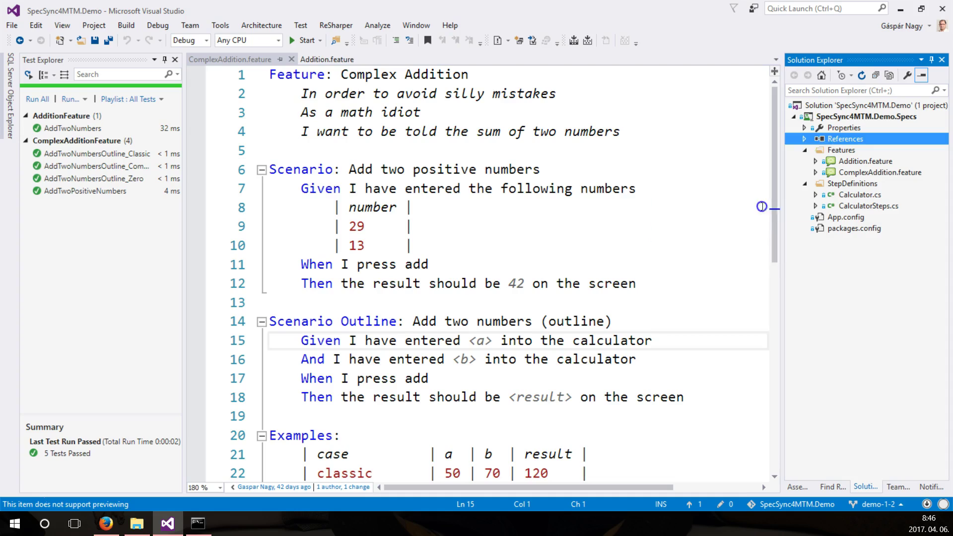
{"action": "left_click", "coordinate": [278, 82]}
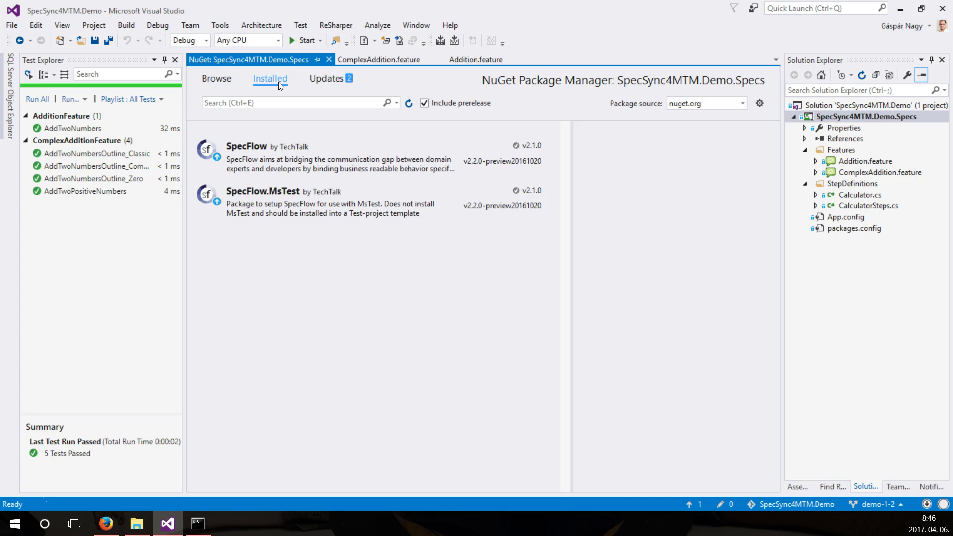
{"action": "left_click", "coordinate": [216, 80]}
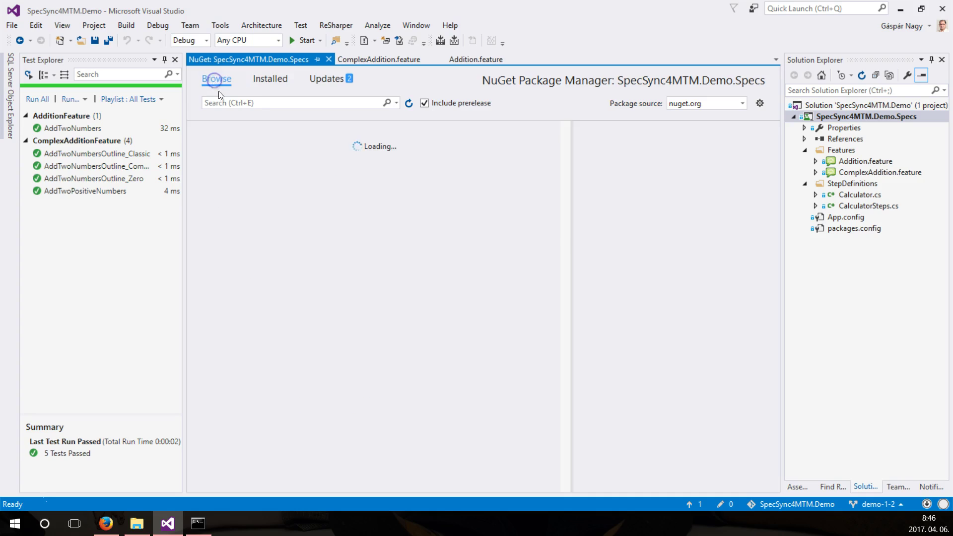
{"action": "type", "text": "S"}
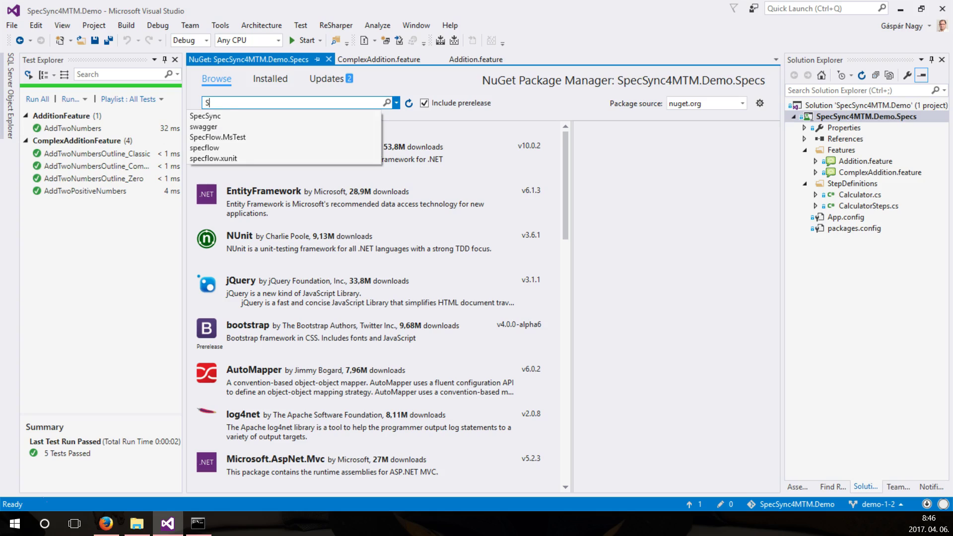
{"action": "type", "text": "pecSync"}
{"action": "key", "text": "Return"}
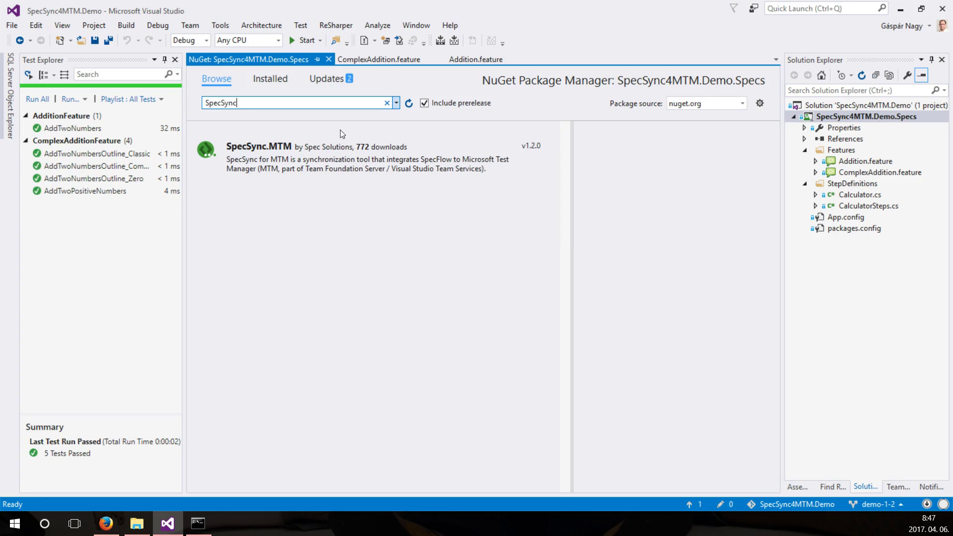
{"action": "left_click", "coordinate": [496, 148]}
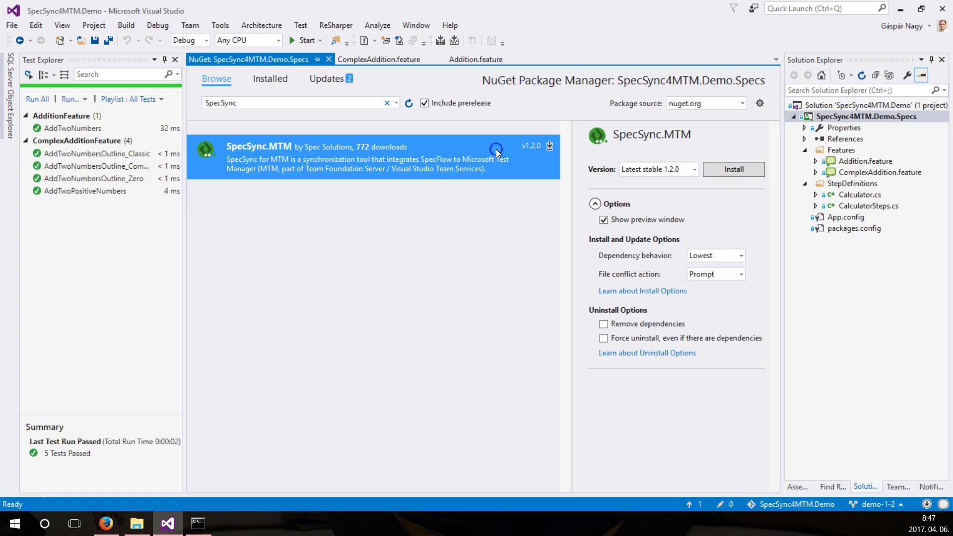
{"action": "left_click", "coordinate": [734, 169]}
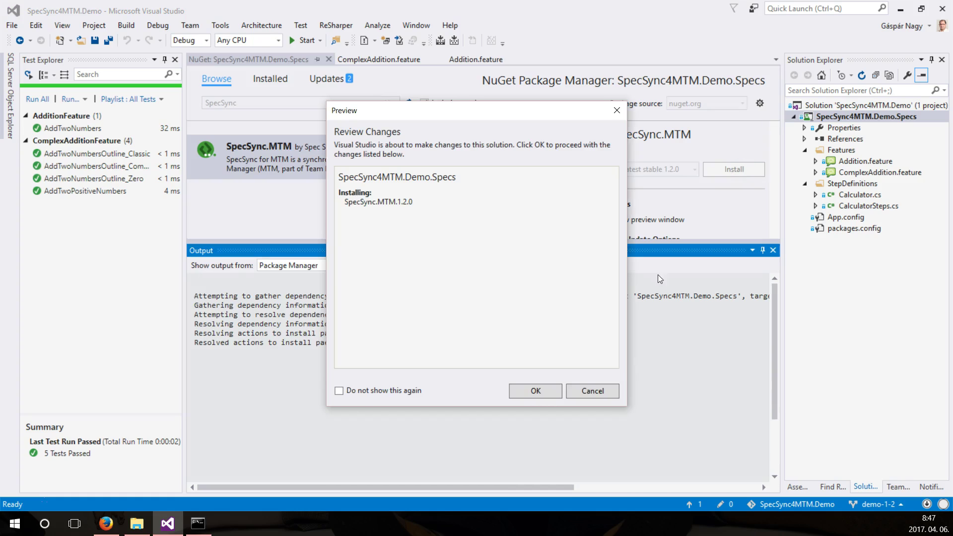
{"action": "key", "text": "Return"}
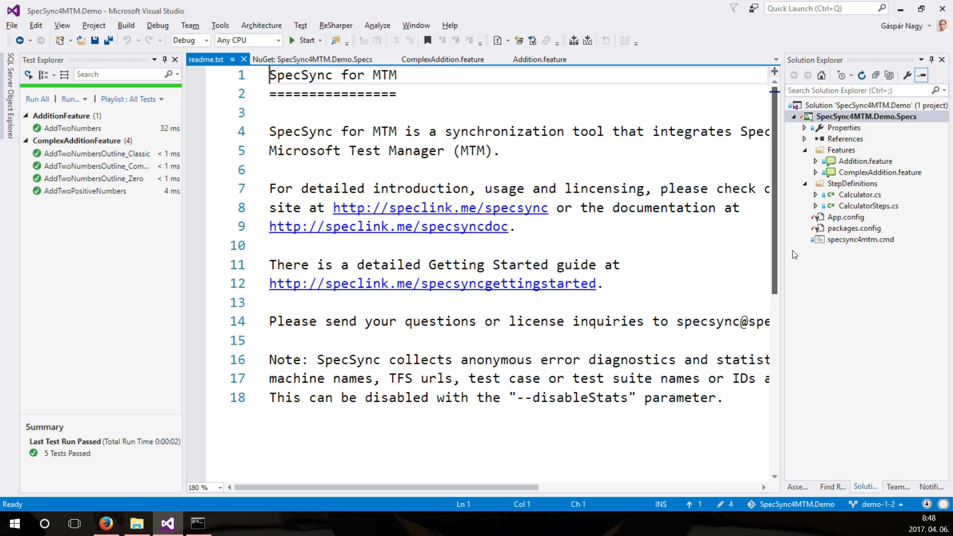
Step: Open specsync4mtm.cmd, then change into the SpecSync4MTM.Demo.Specs folder in the Developer Command Prompt
{"action": "double_click", "coordinate": [890, 240]}
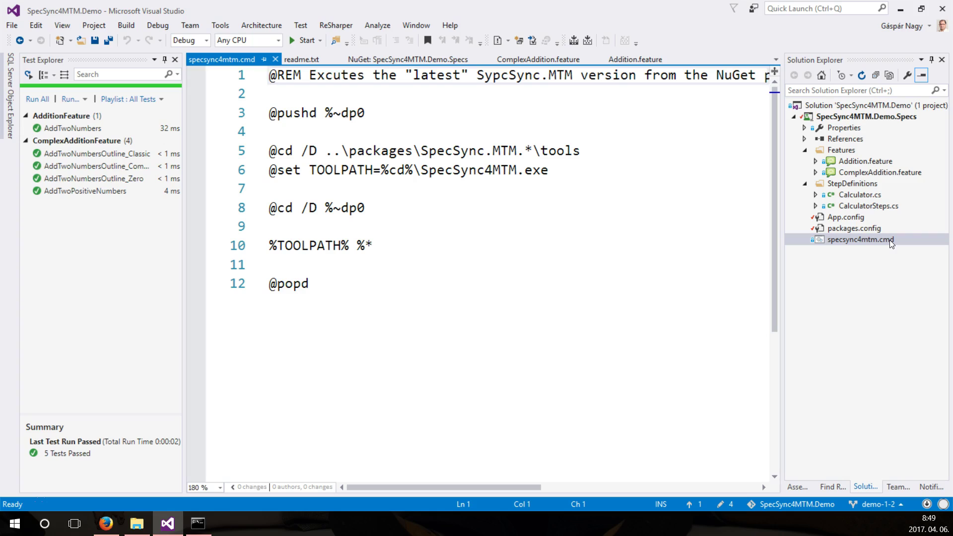
{"action": "left_click", "coordinate": [196, 525]}
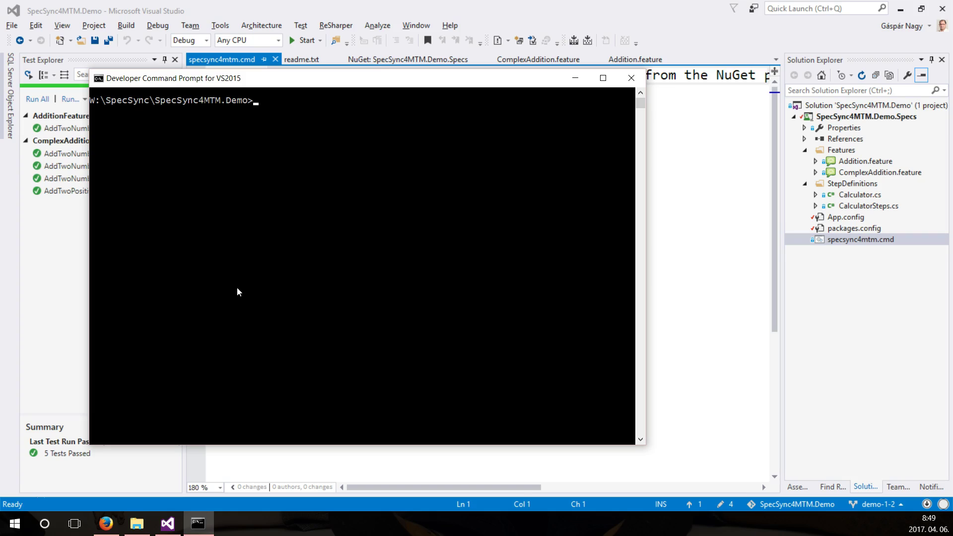
{"action": "type", "text": "dir"}
{"action": "key", "text": "Return"}
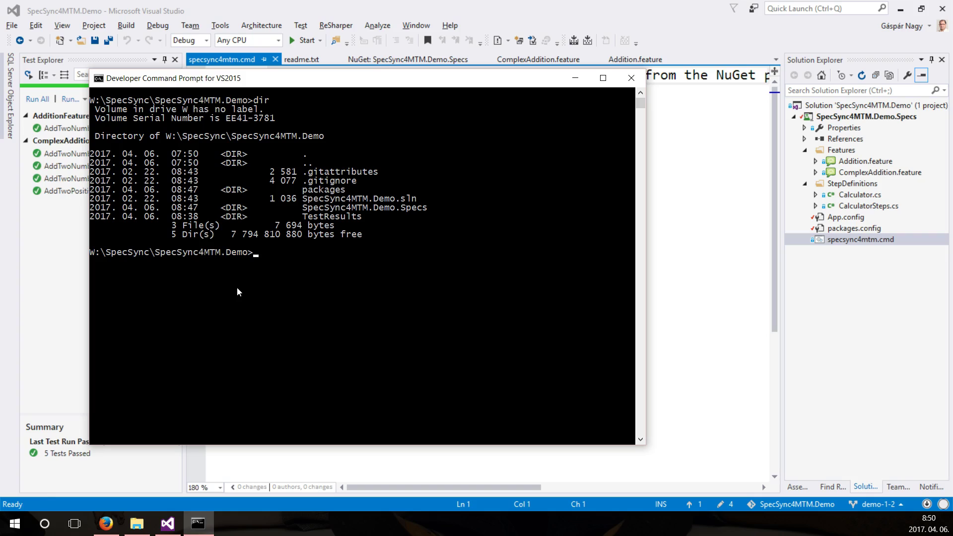
{"action": "type", "text": "cd SpecSync4MTM.Demo.Specs"}
{"action": "key", "text": "Return"}
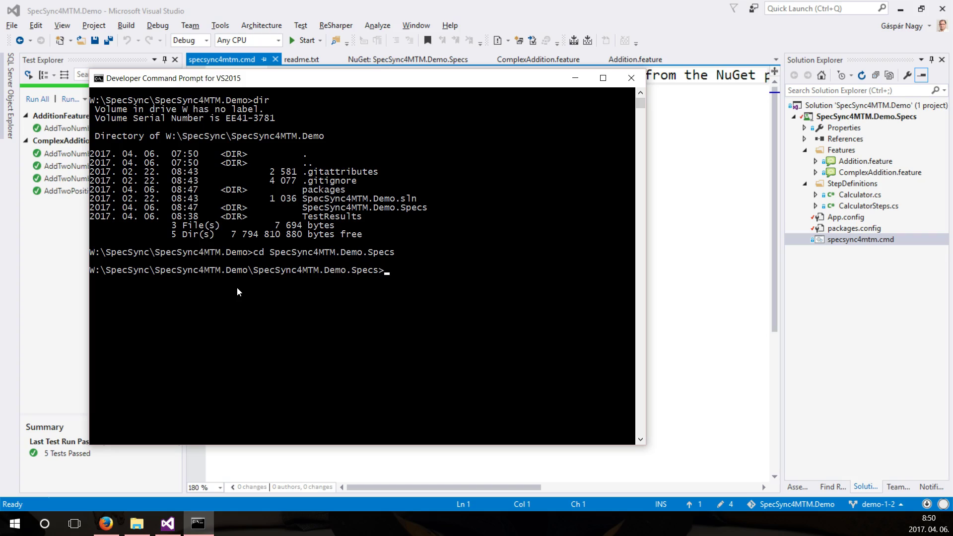
Step: Run specsync4mtm.cmd to list its options, begin a command with --tfsUrl, then select the VSTS page address
{"action": "type", "text": "specsync4"}
{"action": "key", "text": "Tab"}
{"action": "key", "text": "Return"}
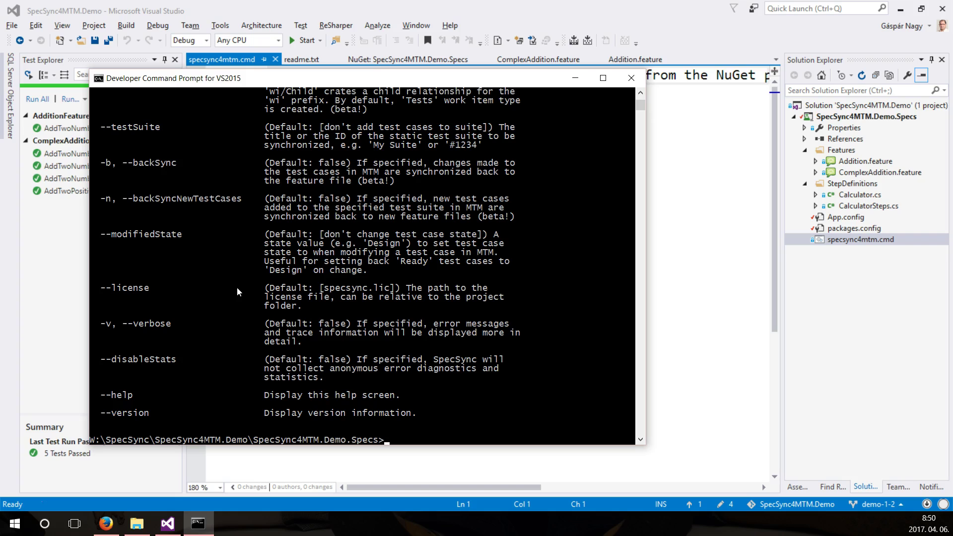
{"action": "scroll", "coordinate": [237, 287], "scroll_direction": "up", "scroll_amount": 14}
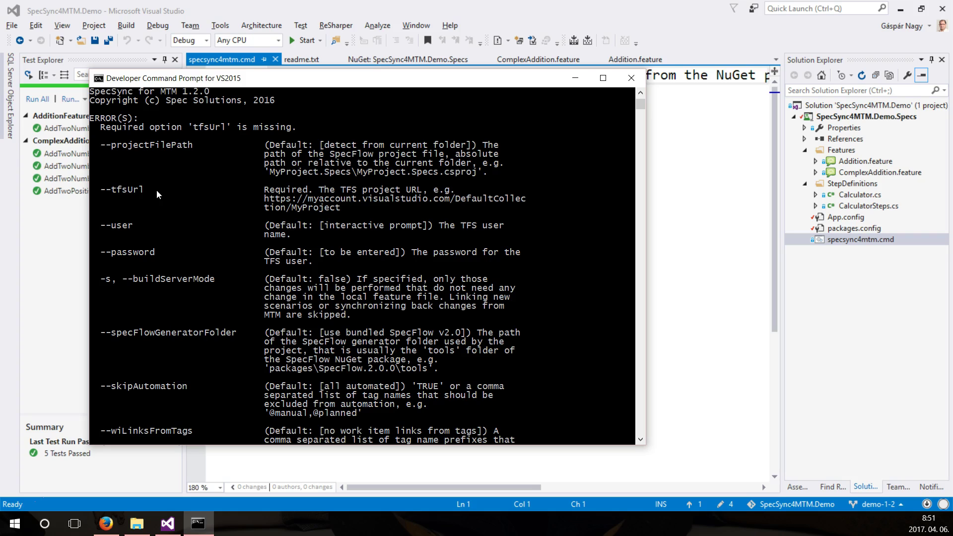
{"action": "scroll", "coordinate": [156, 189], "scroll_direction": "down", "scroll_amount": 15}
{"action": "type", "text": "specsync4mtm.cmd --"}
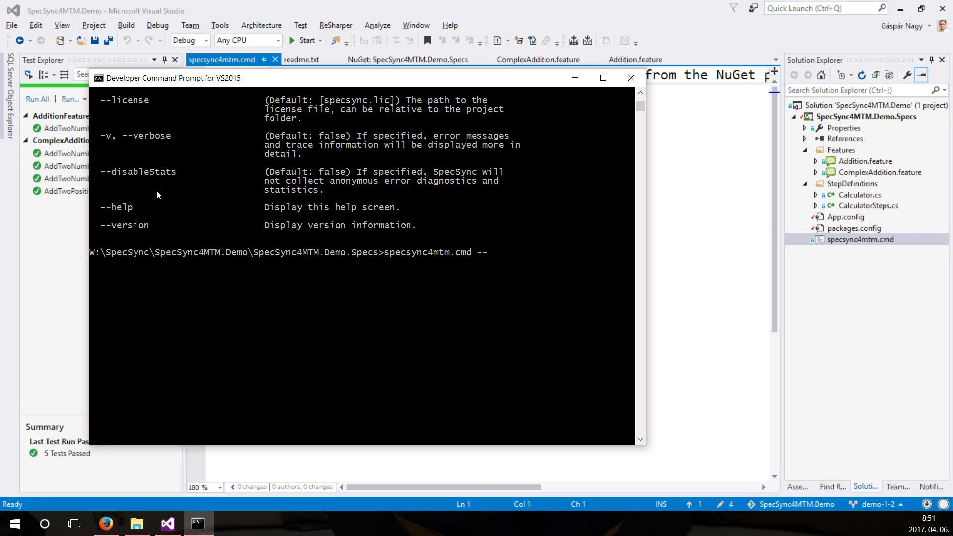
{"action": "type", "text": "tfsUrl"}
{"action": "left_click", "coordinate": [110, 527]}
{"action": "left_click", "coordinate": [277, 31]}
Step: Copy the VSTS project URL, up to the project name, from the TestPlan1 page's address bar
{"action": "left_click", "coordinate": [276, 30]}
{"action": "mouse_move", "coordinate": [293, 63]}
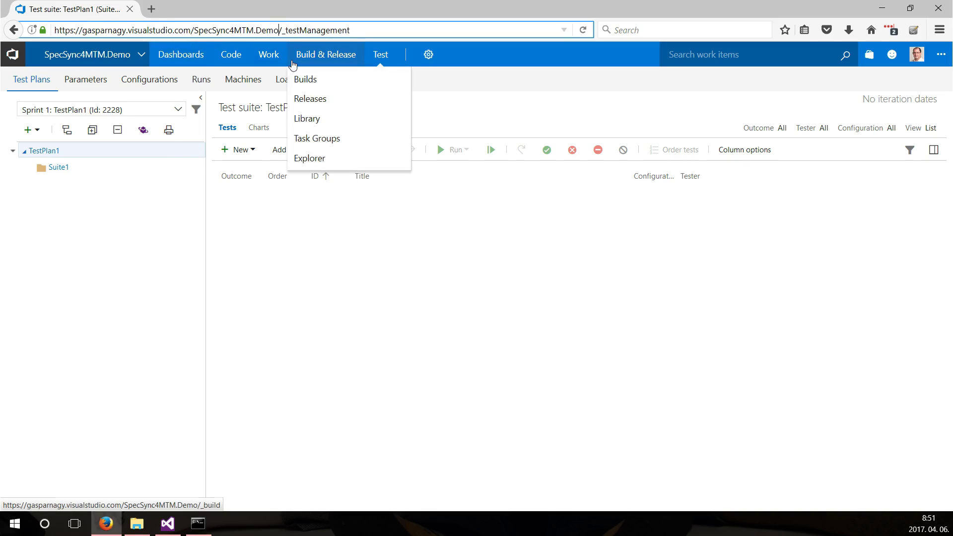
{"action": "key", "text": "shift+Home"}
{"action": "key", "text": "ctrl+c"}
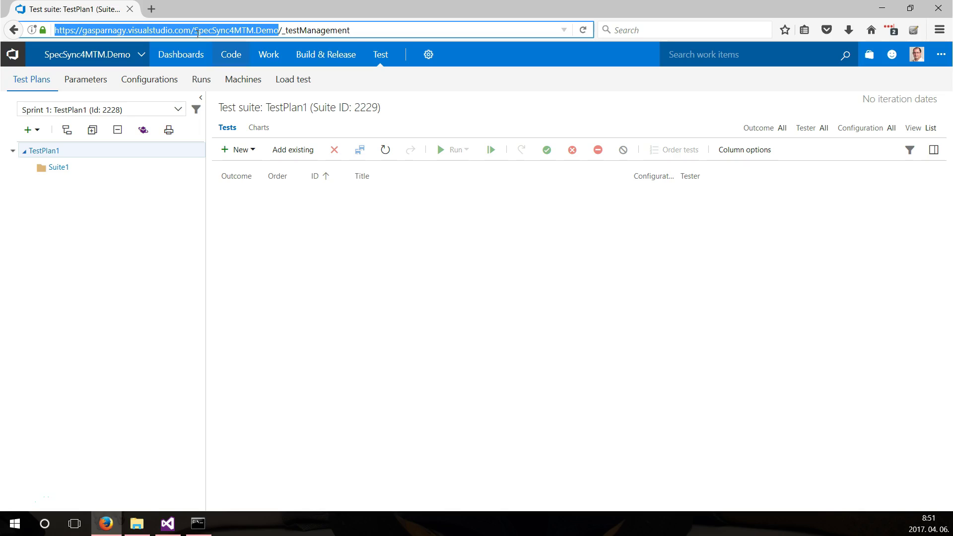
{"action": "key", "text": "alt+Tab"}
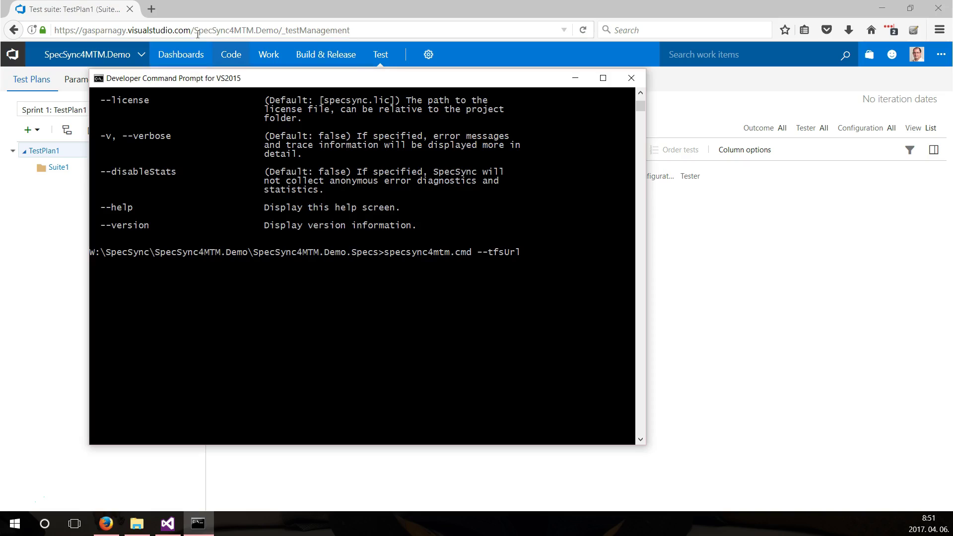
Step: Paste the project URL after --tfsUrl, run the sync, and sign in with the account e-mail
{"action": "right_click", "coordinate": [489, 254]}
{"action": "key", "text": "Return"}
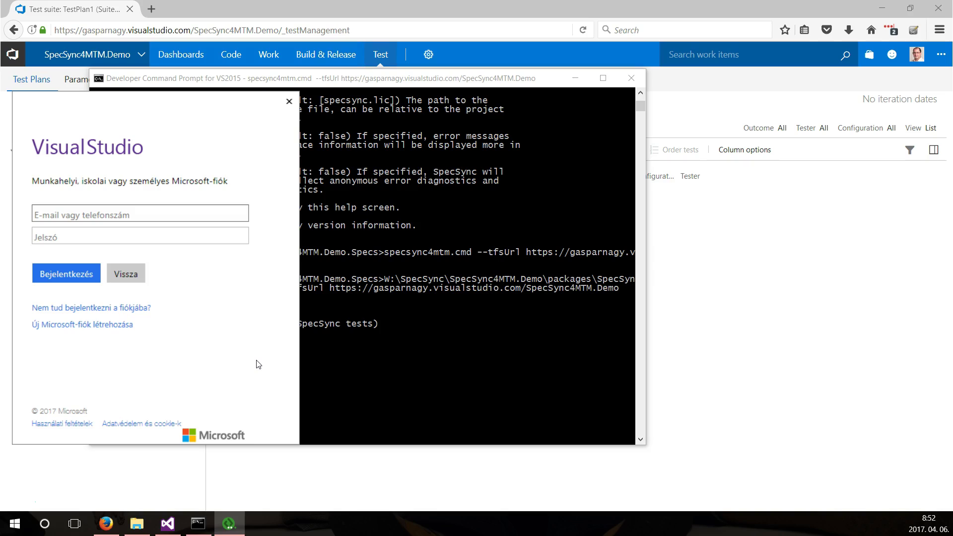
{"action": "left_click", "coordinate": [212, 213]}
{"action": "type", "text": "ga"}
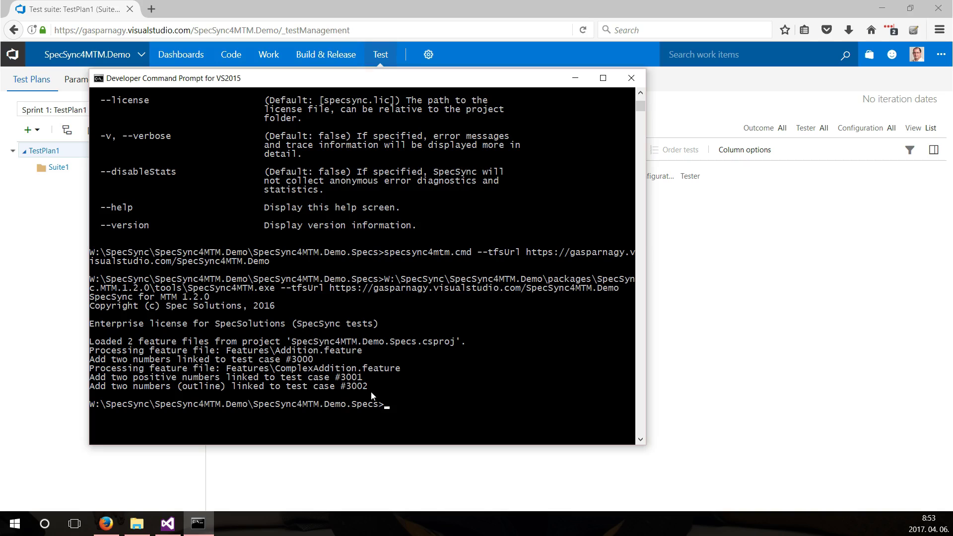
{"action": "left_click", "coordinate": [167, 523]}
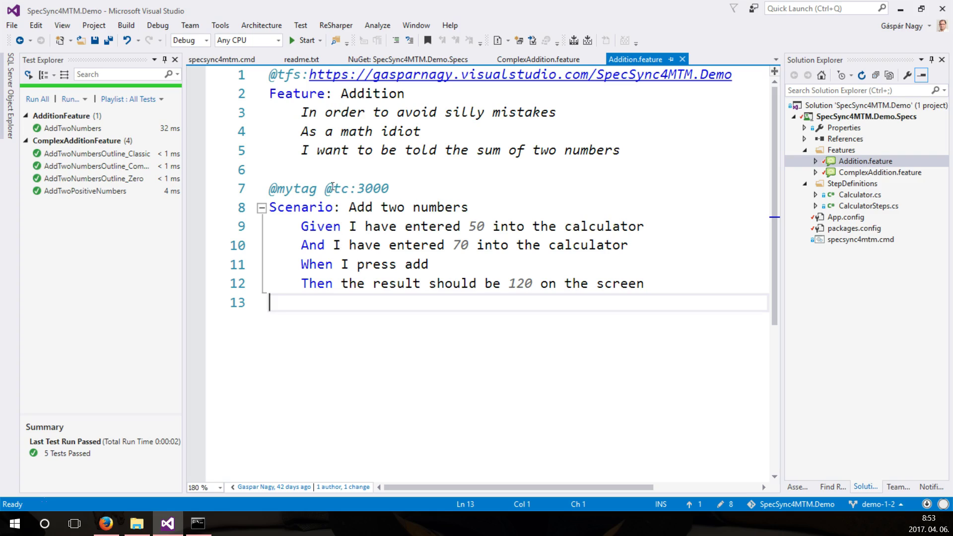
{"action": "left_click_drag", "start_coordinate": [325, 189], "coordinate": [401, 191]}
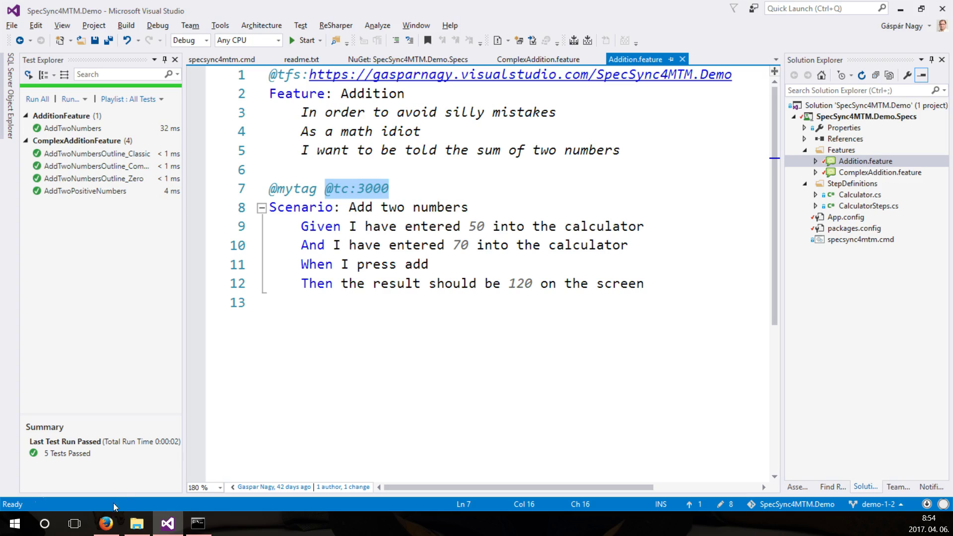
{"action": "left_click", "coordinate": [107, 525]}
{"action": "key", "text": "ctrl+l"}
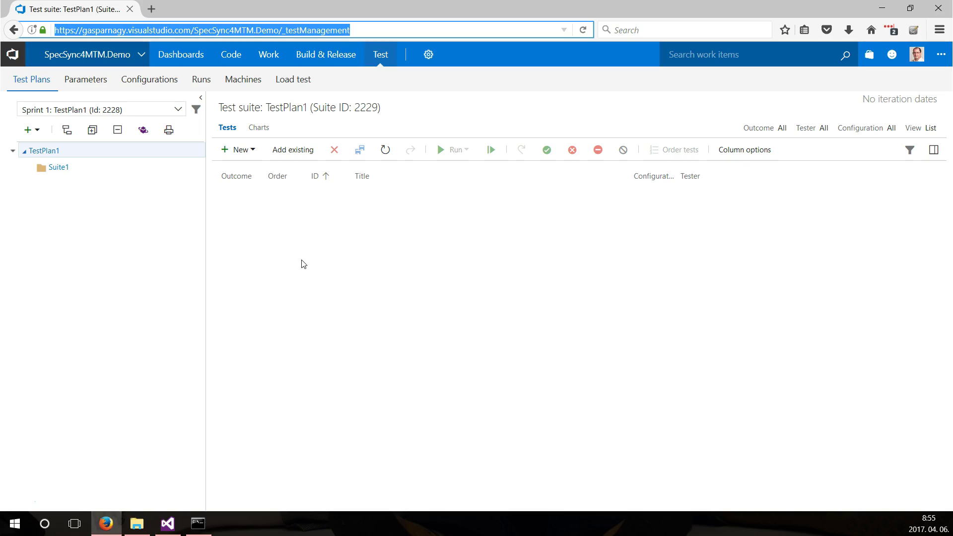
Step: Add the existing test cases 3000, 3001 and 3002 to Suite1 from the query results
{"action": "left_click", "coordinate": [53, 168]}
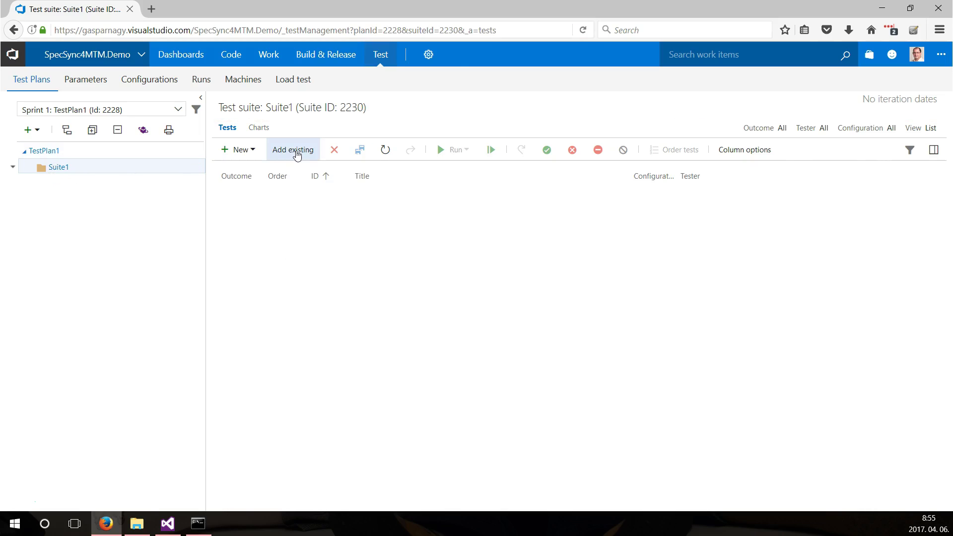
{"action": "left_click", "coordinate": [296, 151]}
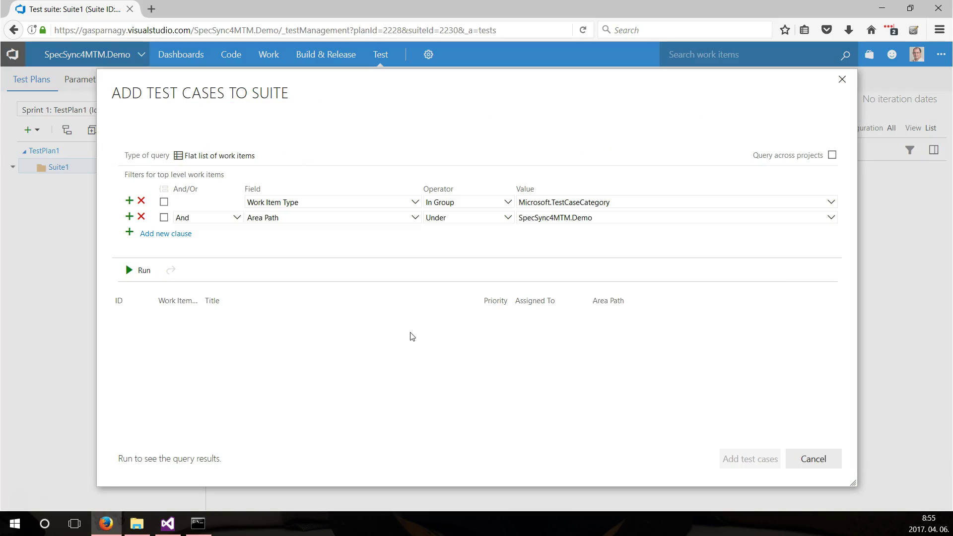
{"action": "left_click", "coordinate": [142, 271]}
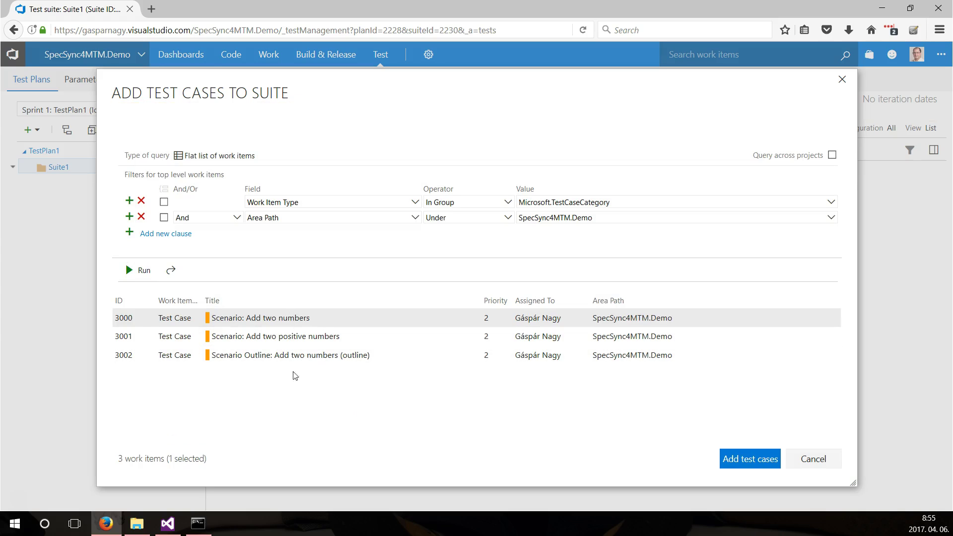
{"action": "left_click", "coordinate": [290, 358], "text": "shift"}
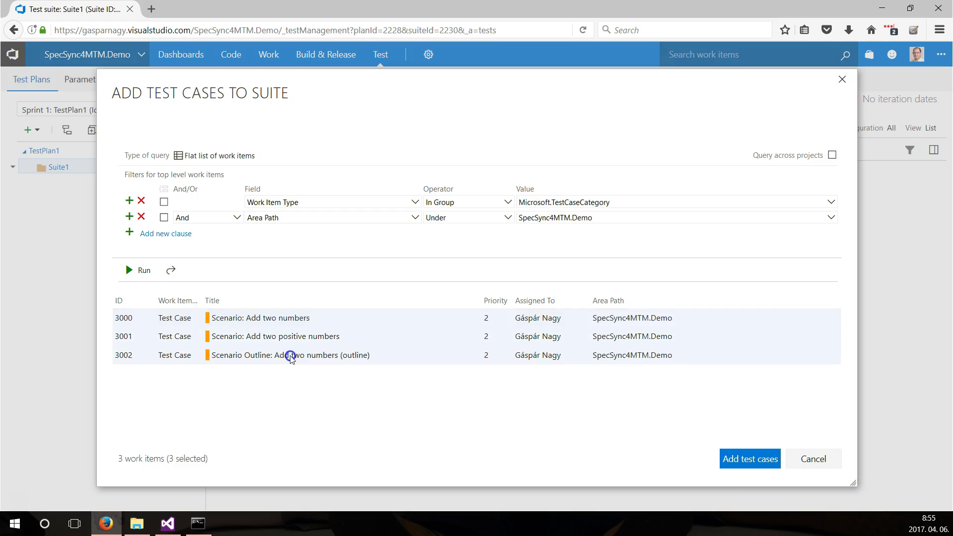
{"action": "left_click", "coordinate": [749, 462]}
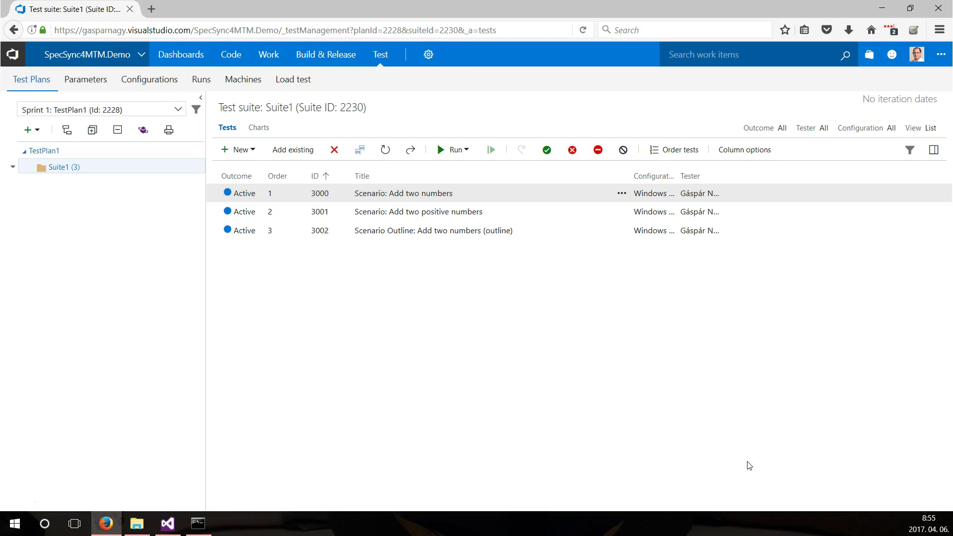
Step: Open test case 3000 'Add two numbers' to review its mytag tag and four steps
{"action": "double_click", "coordinate": [437, 198]}
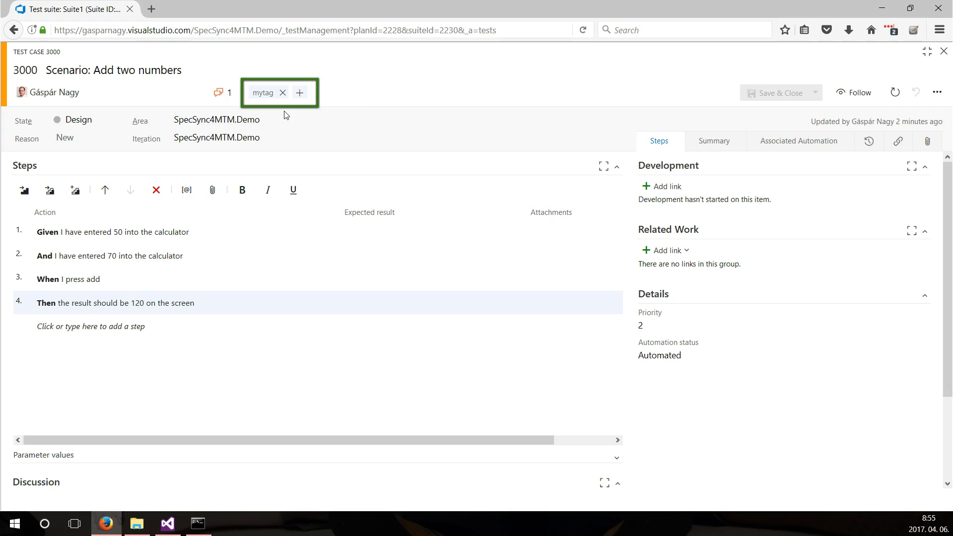
{"action": "left_click", "coordinate": [286, 115]}
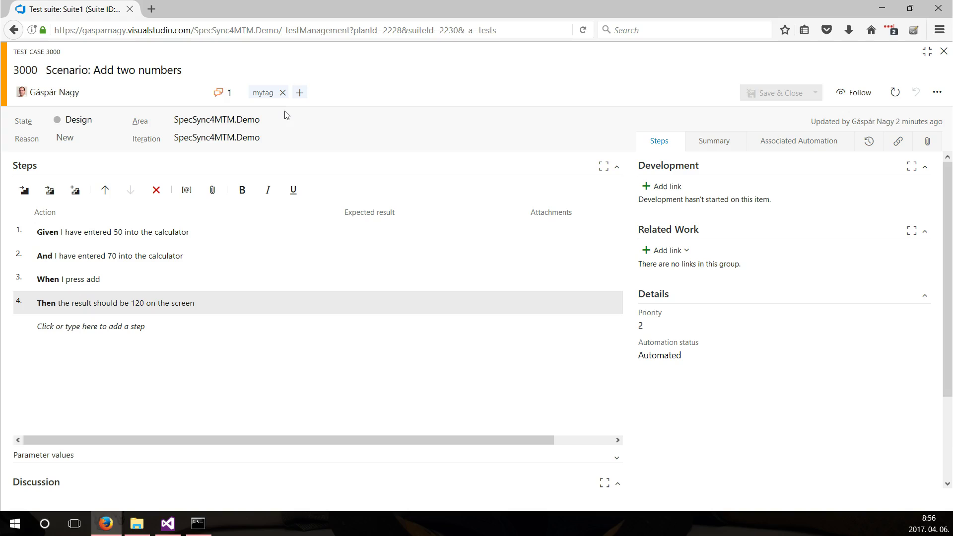
Step: Close the work item and start a manual run of test case 3000 in Test Runner
{"action": "left_click", "coordinate": [943, 51]}
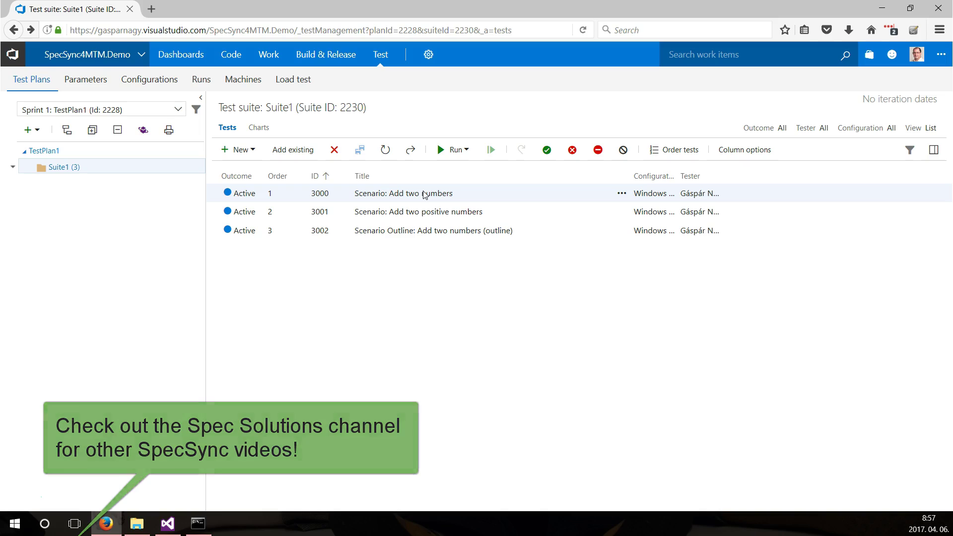
{"action": "left_click", "coordinate": [451, 149]}
{"action": "left_click", "coordinate": [459, 175]}
{"action": "left_click", "coordinate": [536, 238]}
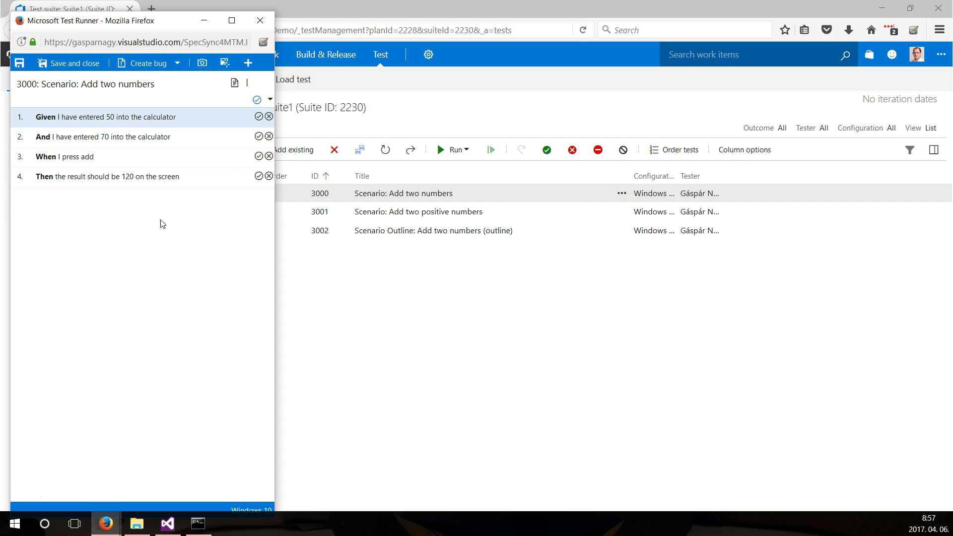
Step: Mark all four steps of test case 3000 as passed
{"action": "left_click", "coordinate": [259, 118]}
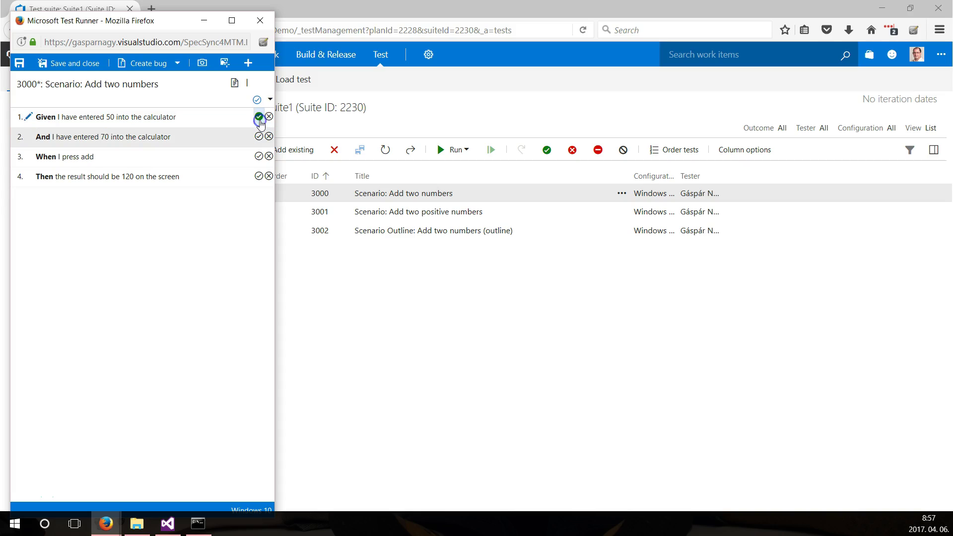
{"action": "left_click", "coordinate": [259, 136]}
{"action": "left_click", "coordinate": [258, 157]}
{"action": "left_click", "coordinate": [258, 177]}
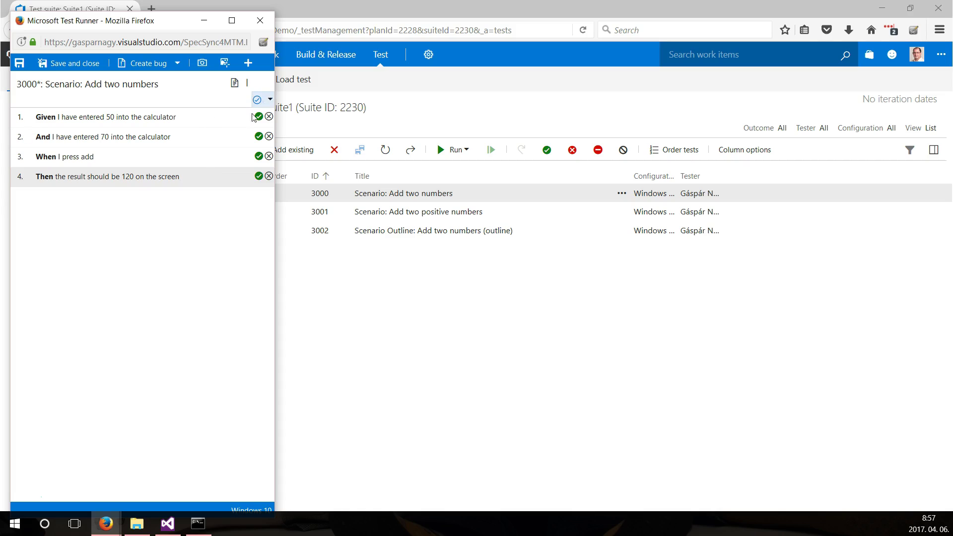
Step: Set the overall outcome to Pass test, then save and close the test runner
{"action": "left_click", "coordinate": [272, 98]}
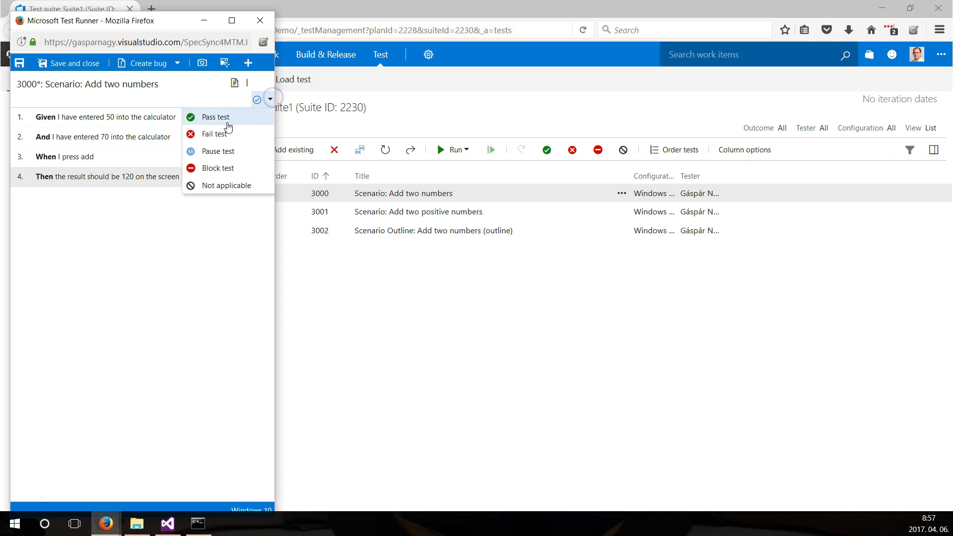
{"action": "left_click", "coordinate": [214, 118]}
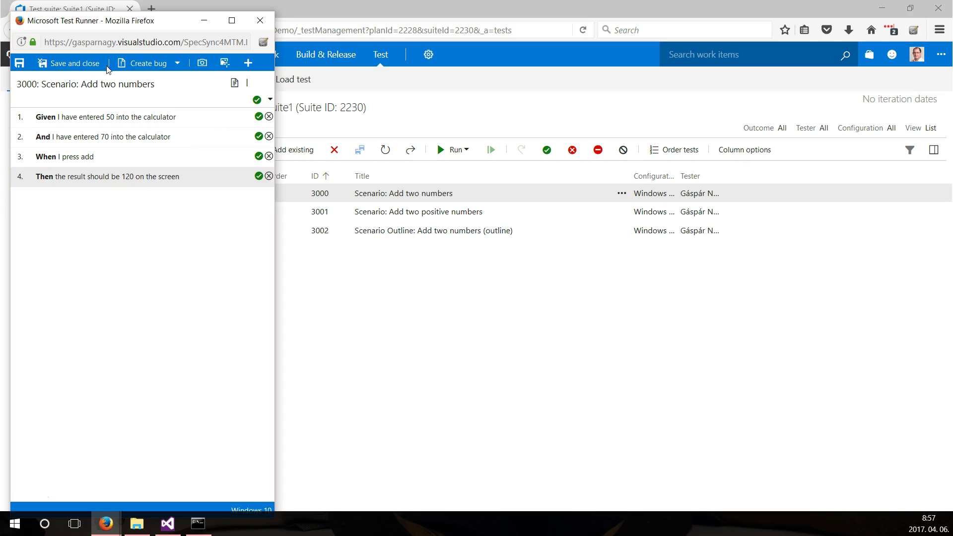
{"action": "left_click", "coordinate": [74, 68]}
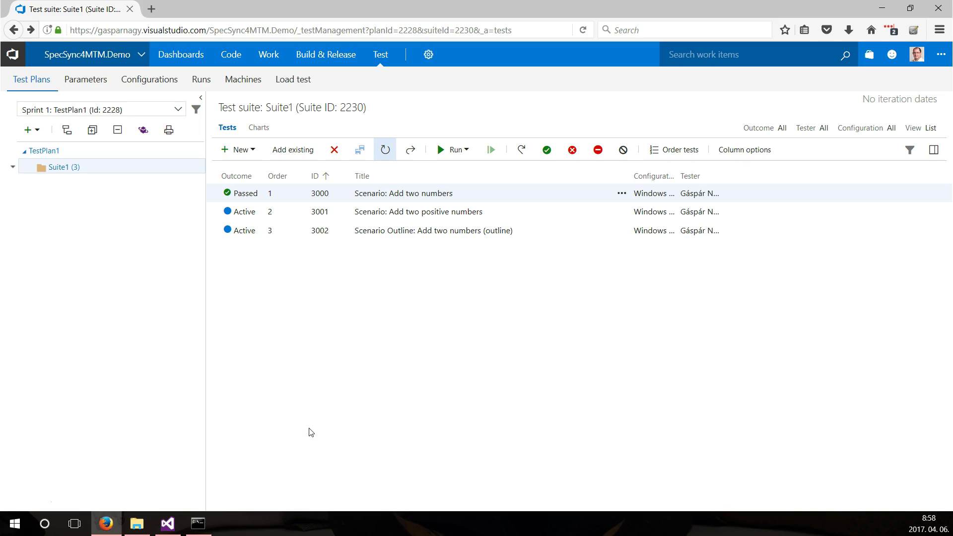
Step: Change the Addition scenario to enter 5 and 7 and expect 12, then save Addition.feature
{"action": "left_click", "coordinate": [167, 523]}
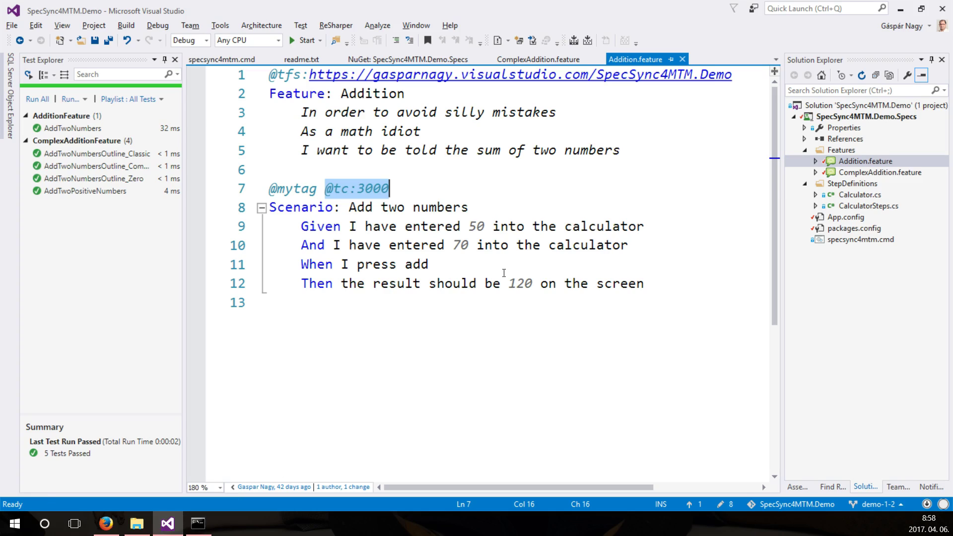
{"action": "left_click", "coordinate": [476, 226]}
{"action": "key", "text": "Delete"}
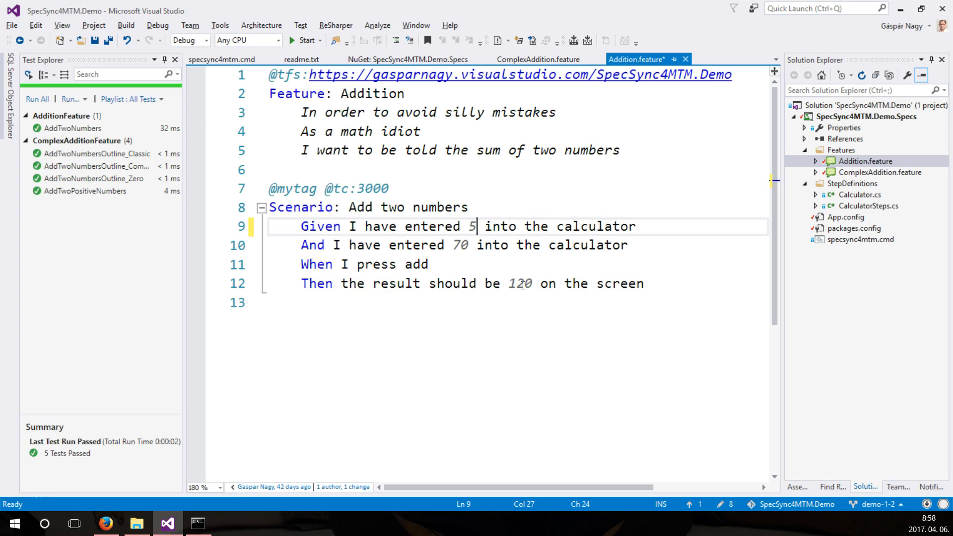
{"action": "key", "text": "Down"}
{"action": "key", "text": "Delete"}
{"action": "key", "text": "Down"}
{"action": "key", "text": "Down"}
{"action": "key", "text": "ctrl+Right"}
{"action": "key", "text": "ctrl+Right"}
{"action": "key", "text": "Right"}
{"action": "key", "text": "Right"}
{"action": "key", "text": "Delete"}
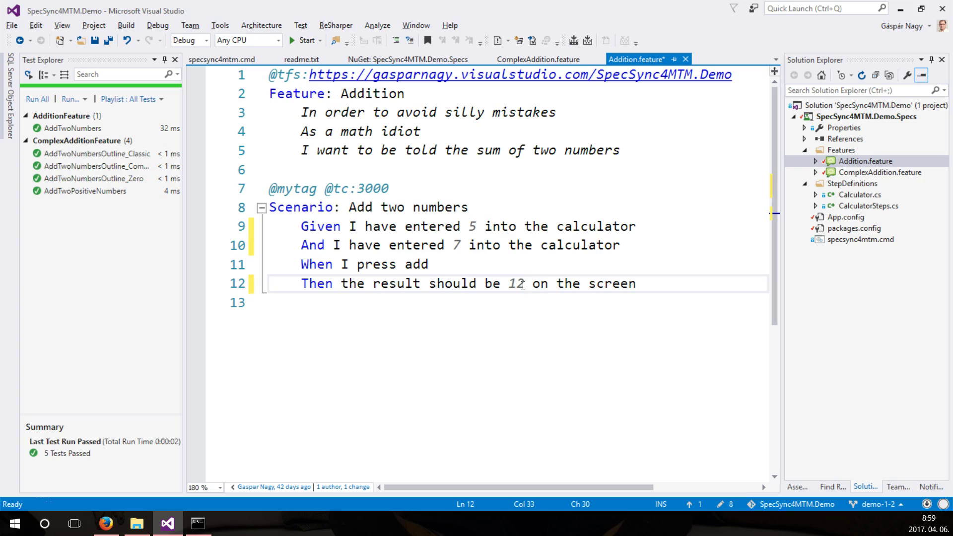
{"action": "key", "text": "ctrl+s"}
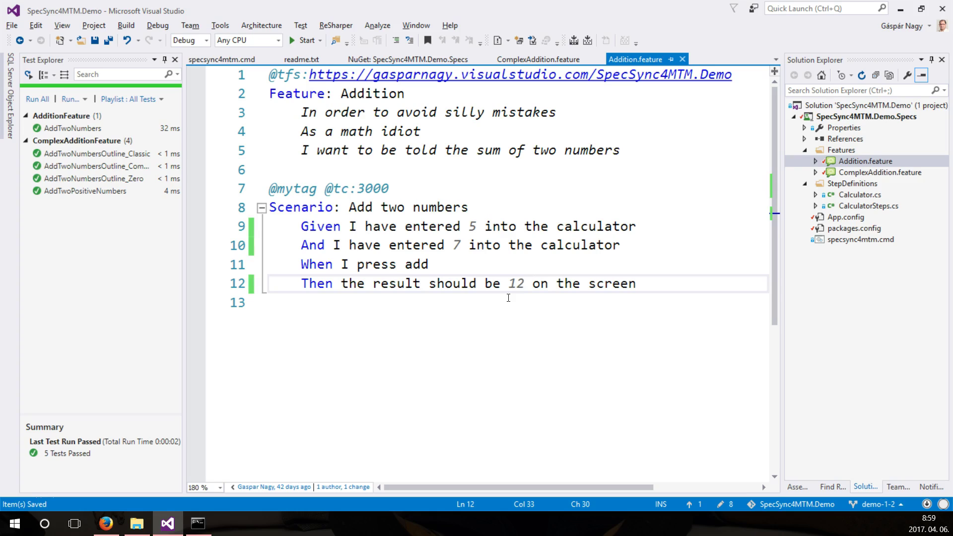
{"action": "left_click", "coordinate": [199, 529]}
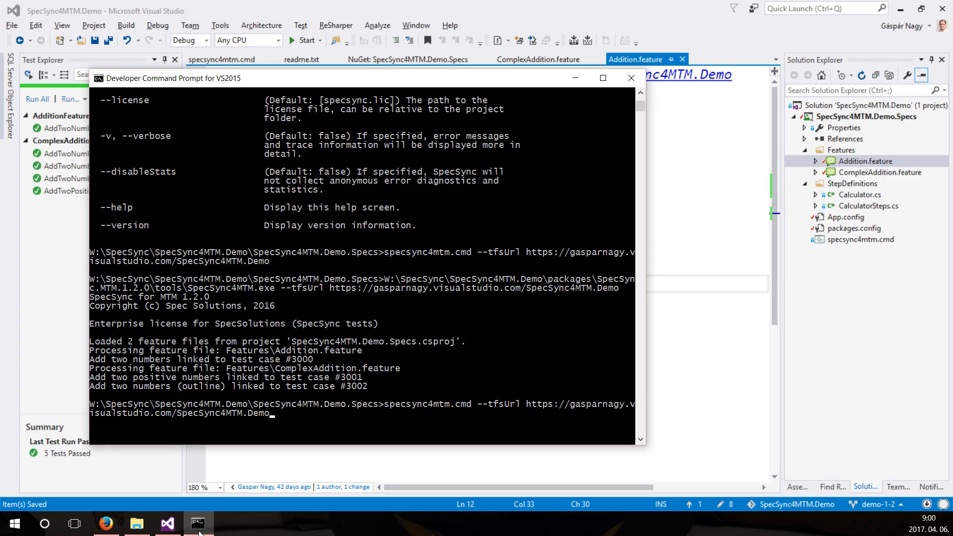
Step: Run the sync into Suite2 using specsync4mtm.cmd with --testSuite Suite2
{"action": "type", "text": "--testSuite"}
{"action": "type", "text": "Suite2"}
{"action": "key", "text": "Return"}
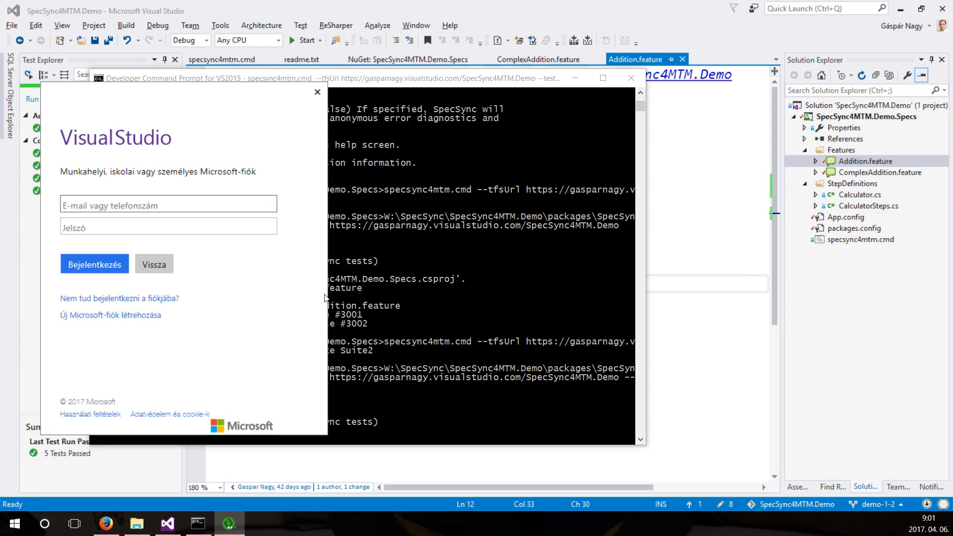
{"action": "type", "text": "g"}
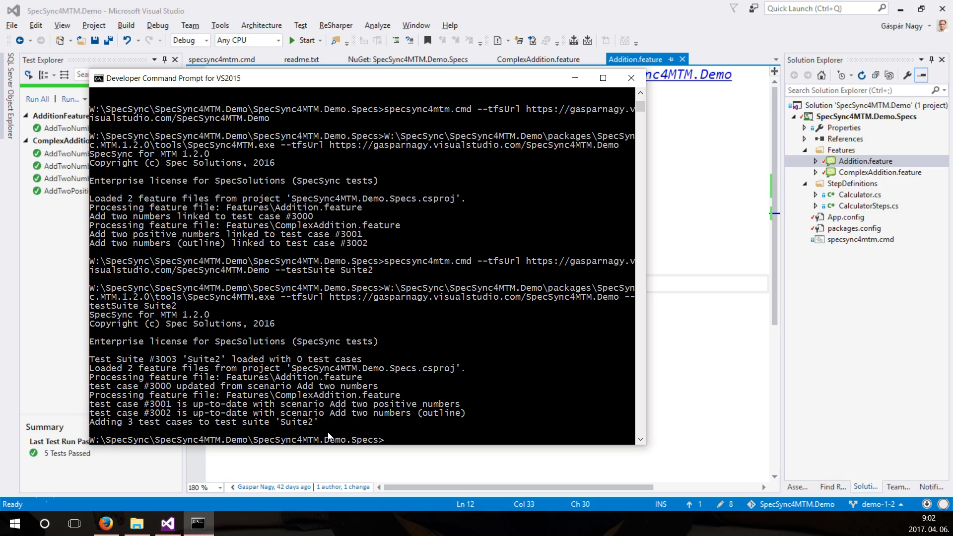
Step: Refresh the Test hub and review test case 3000's Given/And/When/Then steps in Suite2
{"action": "left_click", "coordinate": [106, 523]}
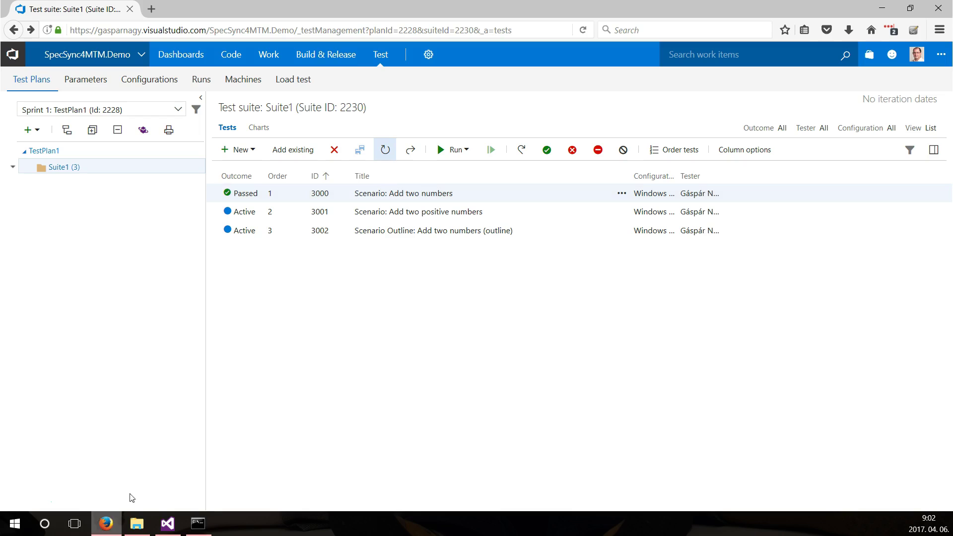
{"action": "left_click", "coordinate": [380, 56]}
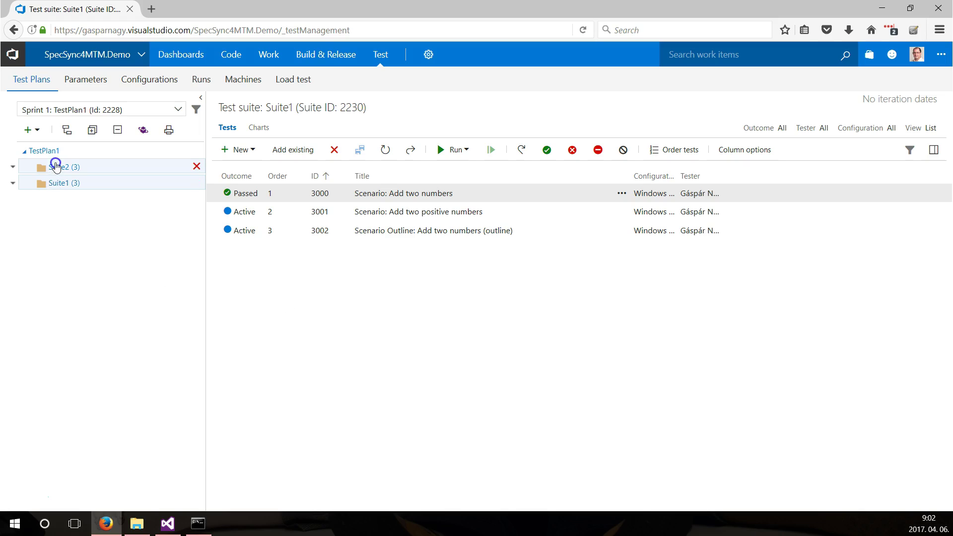
{"action": "left_click", "coordinate": [55, 166]}
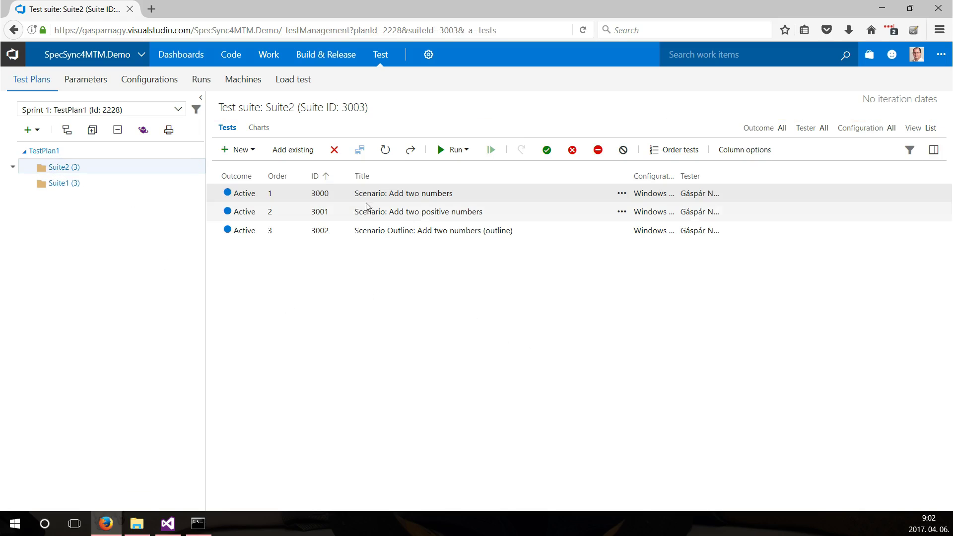
{"action": "double_click", "coordinate": [381, 198]}
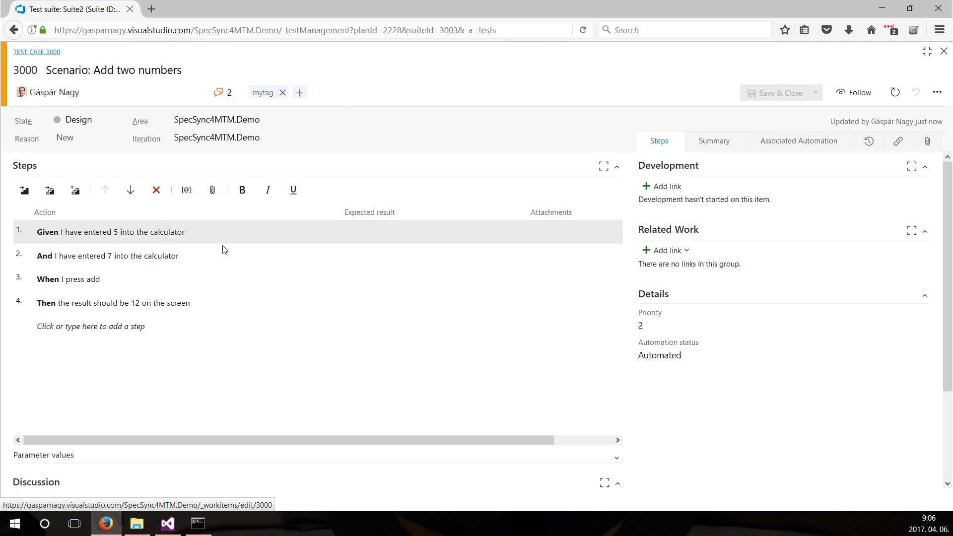
{"action": "key", "text": "Escape"}
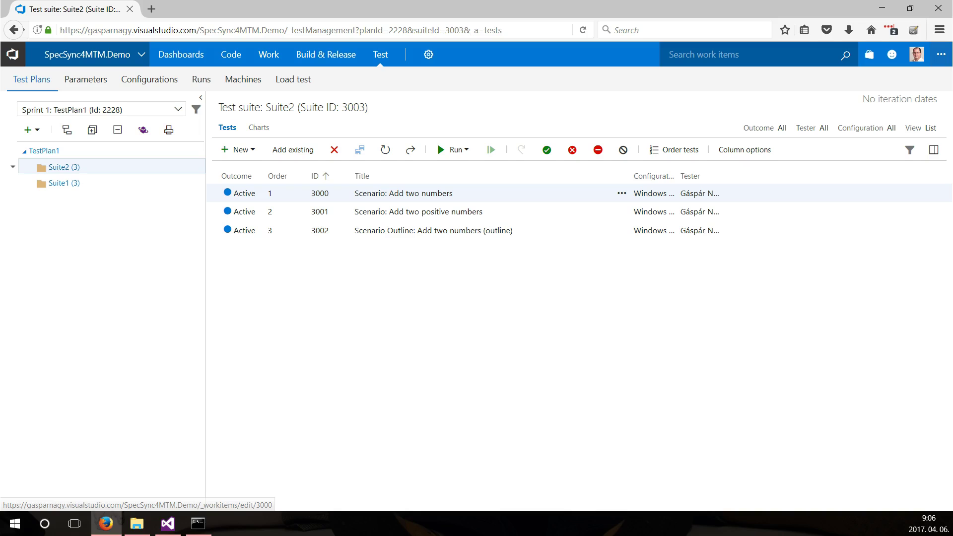
{"action": "left_click", "coordinate": [916, 55]}
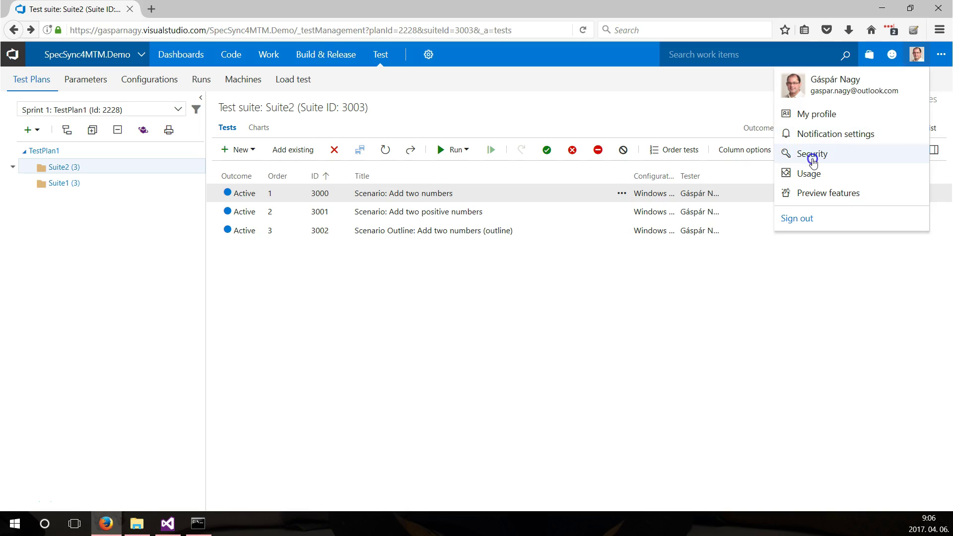
Step: Check alternate authentication credentials under Security, then recall the Suite2 sync command in the prompt
{"action": "left_click", "coordinate": [813, 164]}
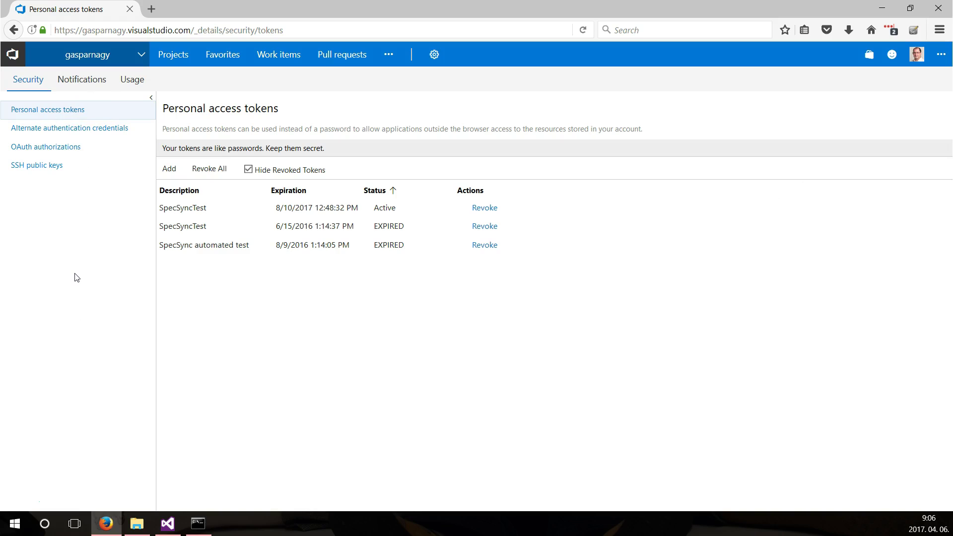
{"action": "left_click", "coordinate": [100, 133]}
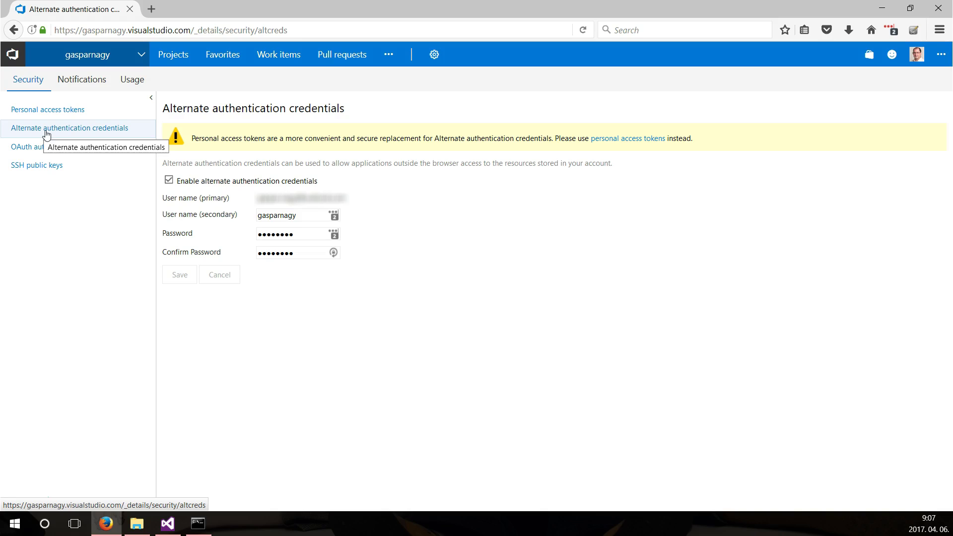
{"action": "left_click", "coordinate": [209, 524]}
{"action": "key", "text": "Up"}
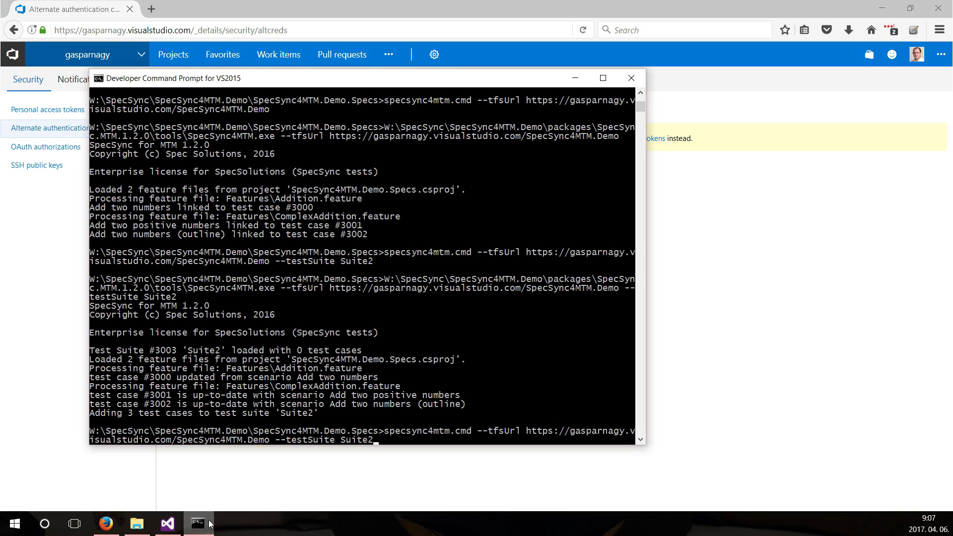
Step: Rerun the Suite2 sync with the --user option set to the account name and the account password
{"action": "type", "text": "--user gasparnagy"}
{"action": "key", "text": "Return"}
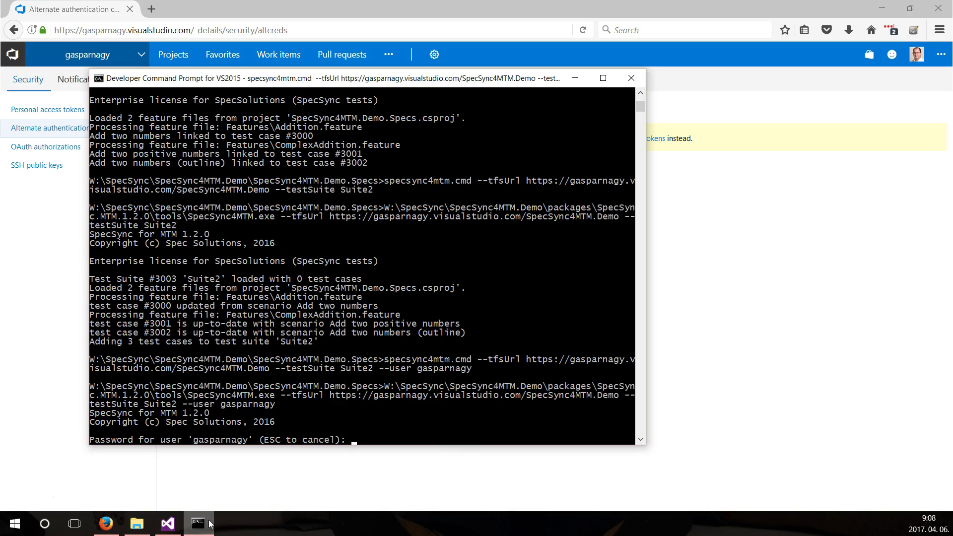
{"action": "type", "text": "*********"}
{"action": "key", "text": "Return"}
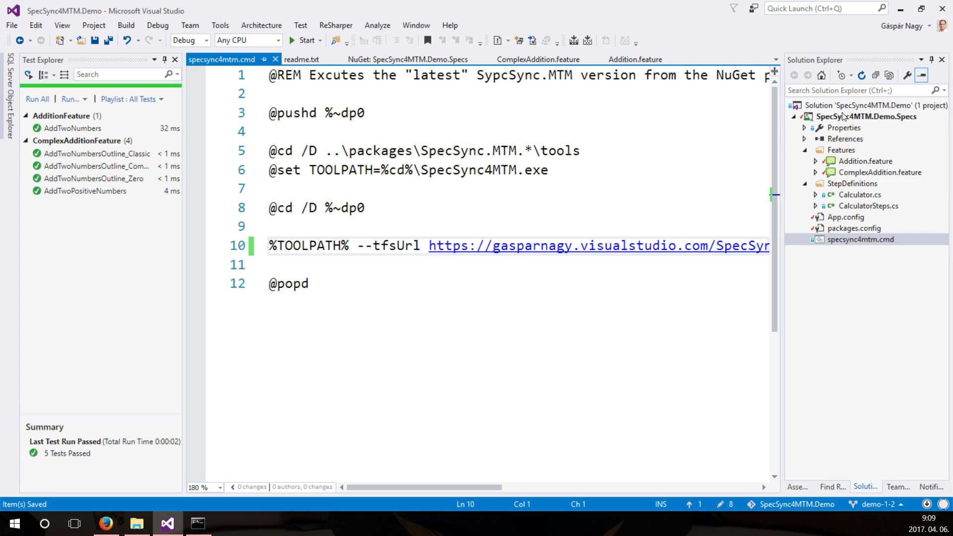
Step: Highlight the --password and %%VSO_PWD%% parameters on line 10 of specsync4mtm.cmd
{"action": "left_click_drag", "start_coordinate": [410, 490], "coordinate": [621, 487]}
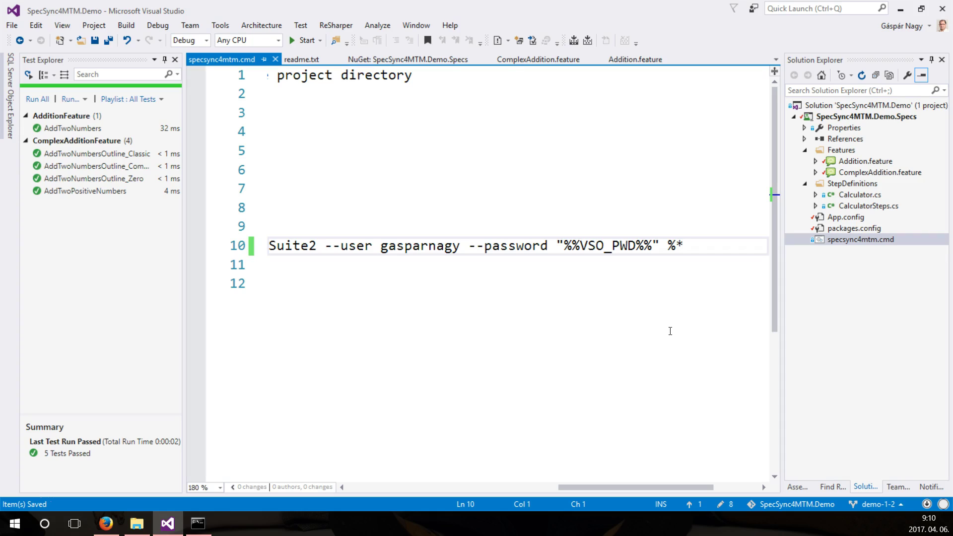
{"action": "left_click_drag", "start_coordinate": [468, 245], "coordinate": [556, 246]}
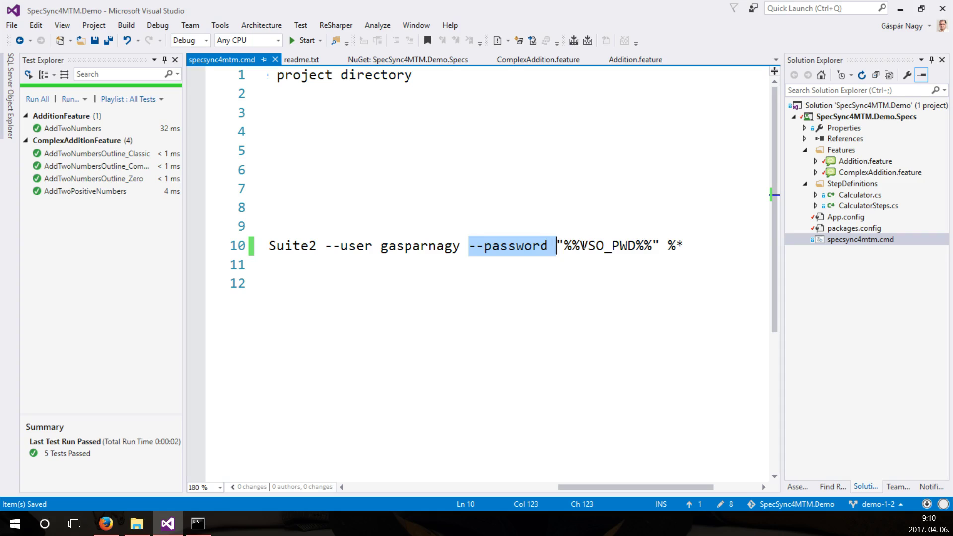
{"action": "left_click_drag", "start_coordinate": [564, 245], "coordinate": [654, 245]}
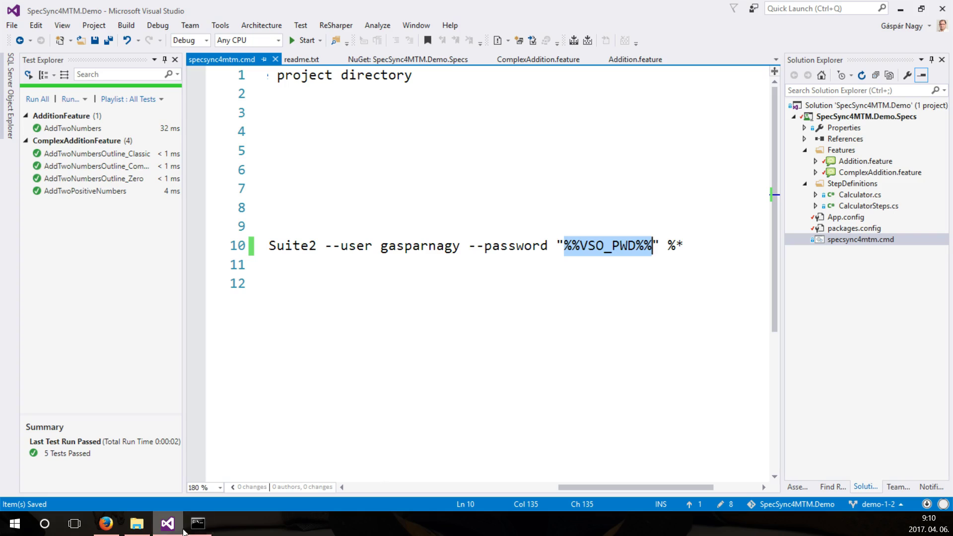
Step: Run specsync4mtm.cmd with its stored parameters and advance to the closing slide
{"action": "left_click", "coordinate": [197, 523]}
{"action": "type", "text": "specsync4mtm.cmd"}
{"action": "key", "text": "Return"}
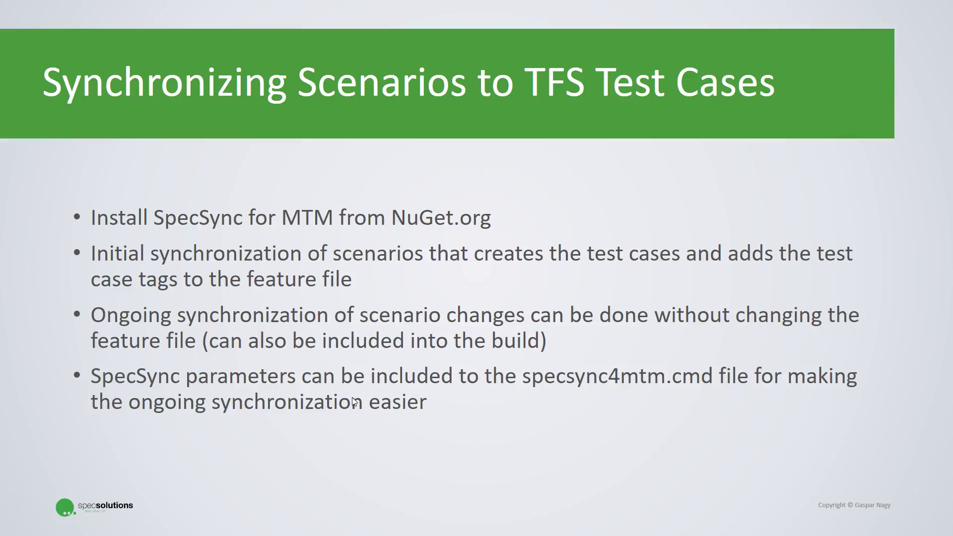
{"action": "left_click", "coordinate": [353, 401]}
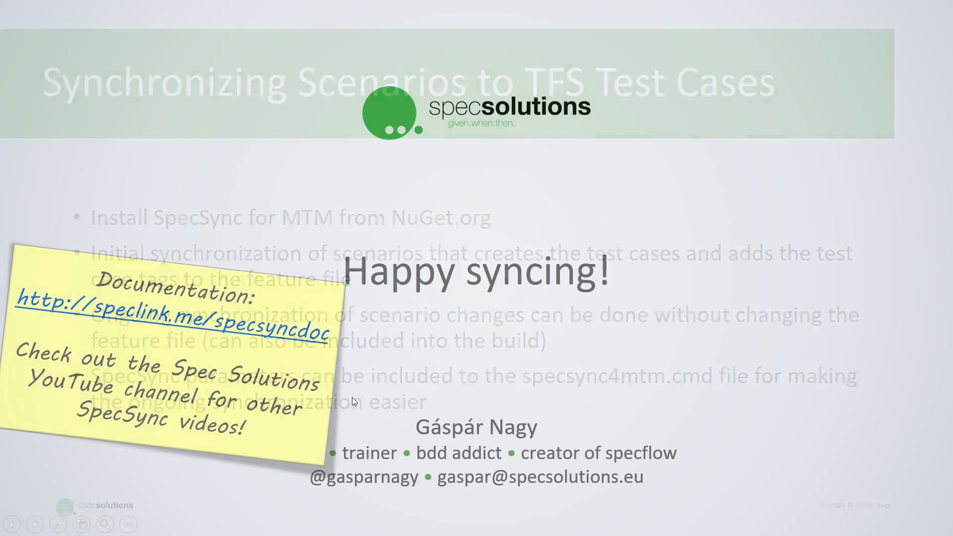